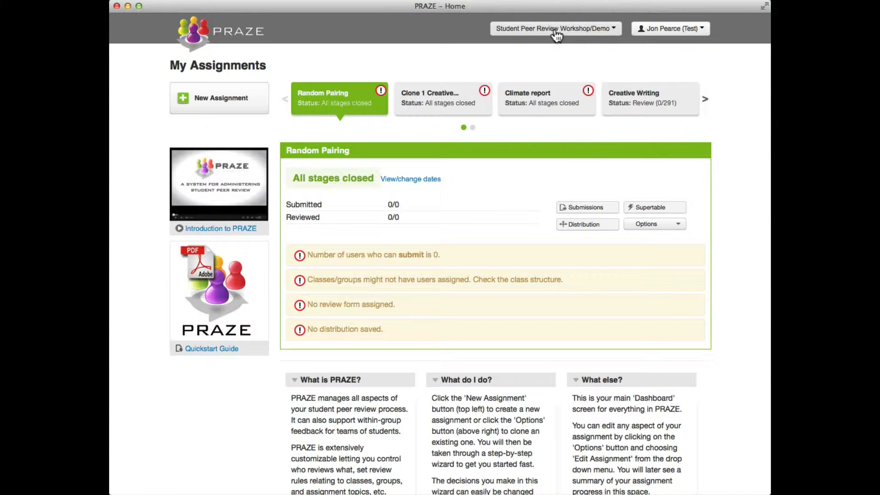
- Open the subject's user management page and view the current student list, closing it after viewing
click(579, 29)
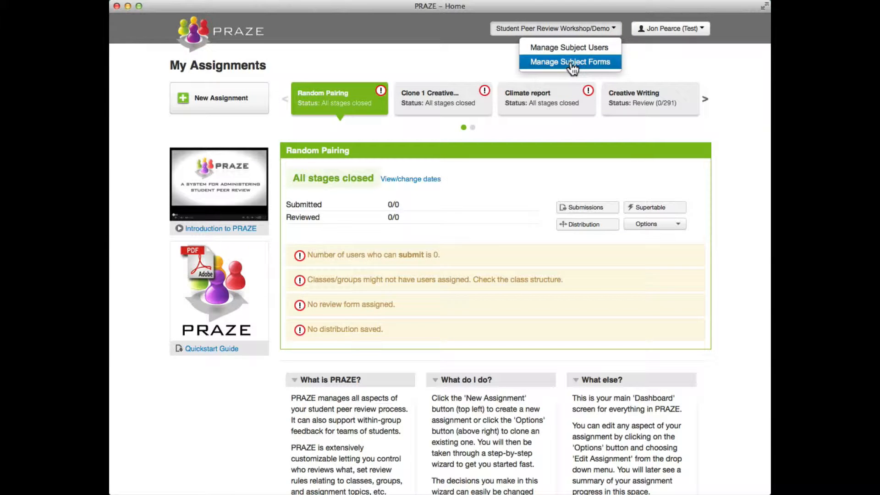
click(565, 48)
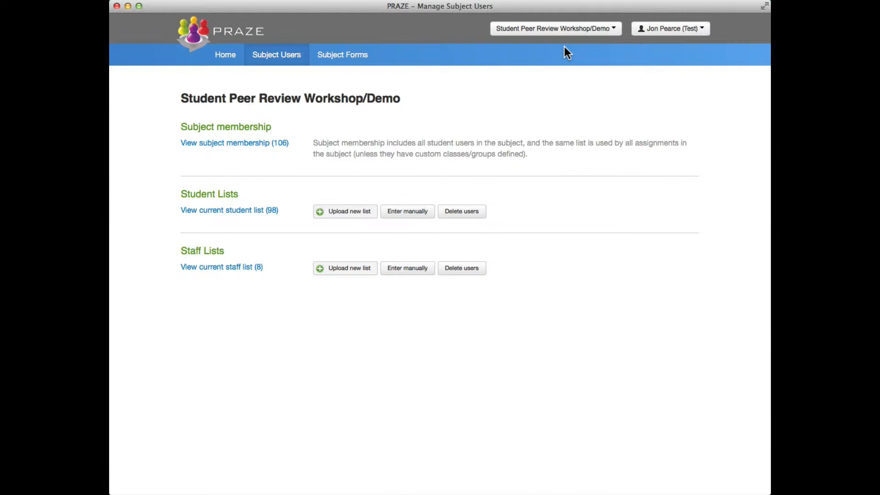
click(212, 212)
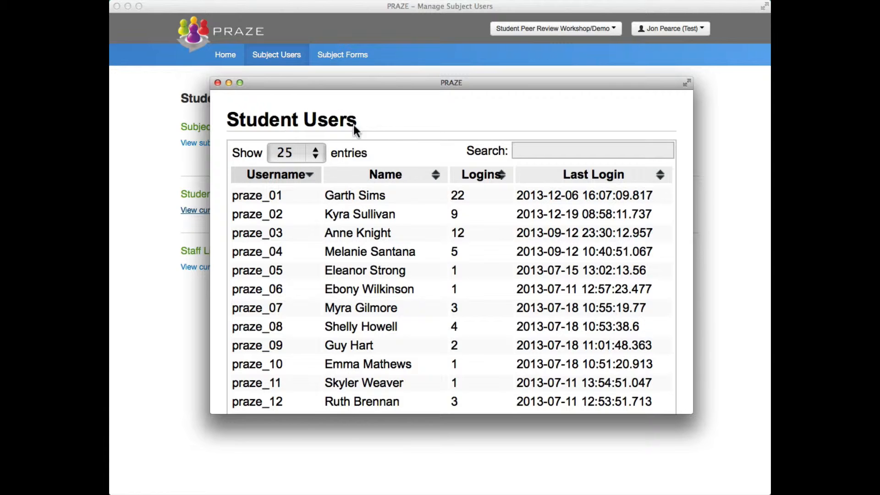
click(218, 83)
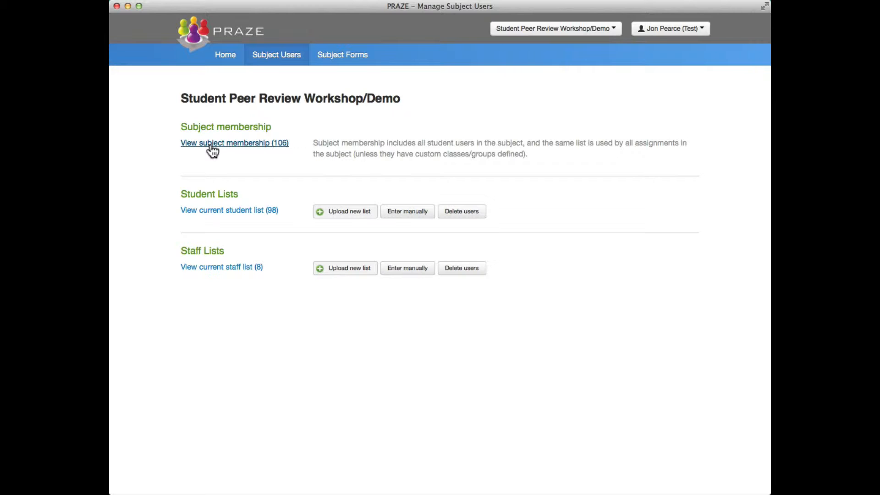
- Examine the student list options for uploading a CSV file, entering students manually and deleting users
click(351, 214)
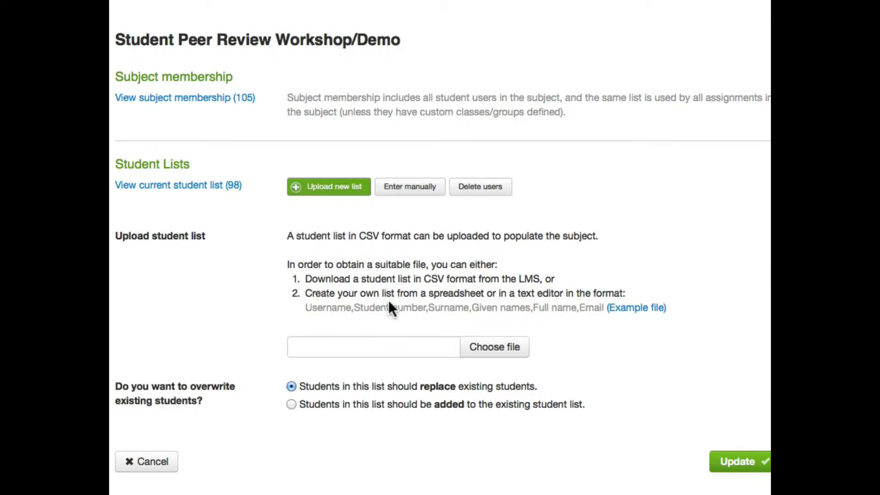
drag(306, 307, 605, 308)
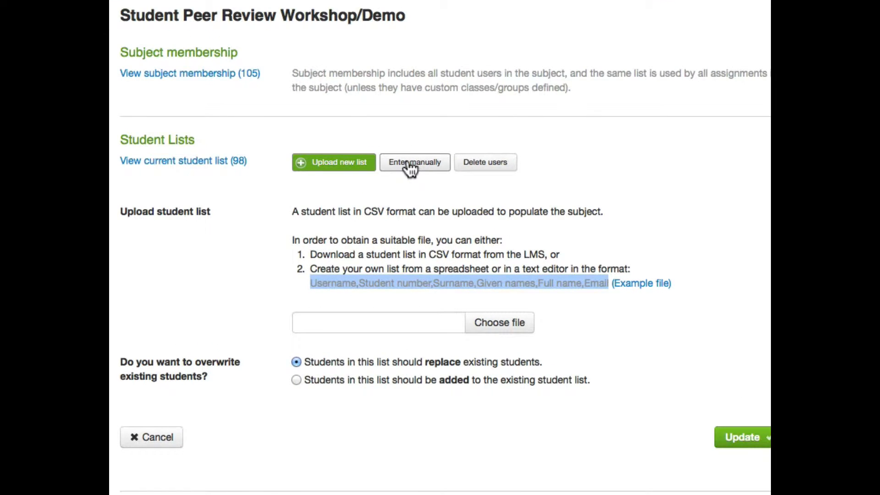
click(409, 165)
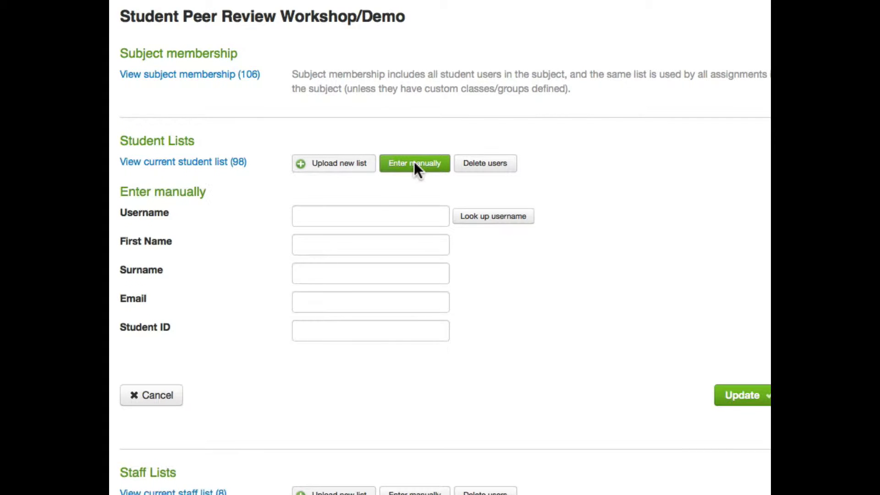
click(489, 170)
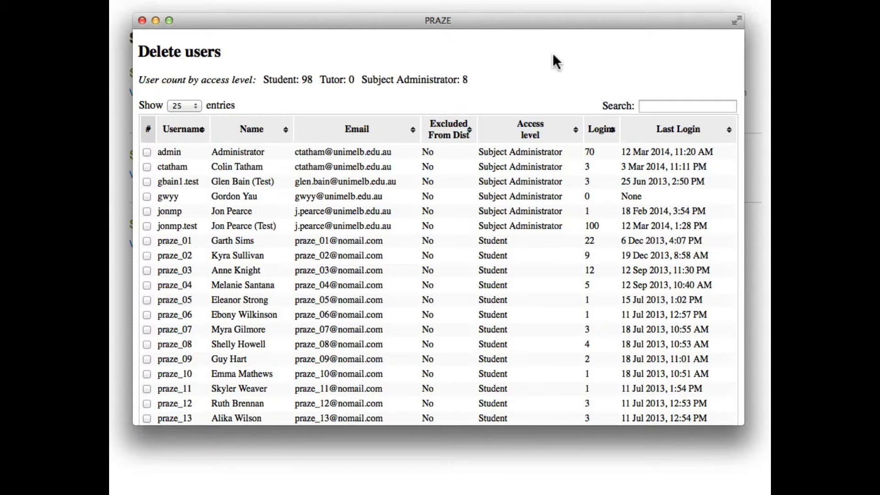
click(141, 19)
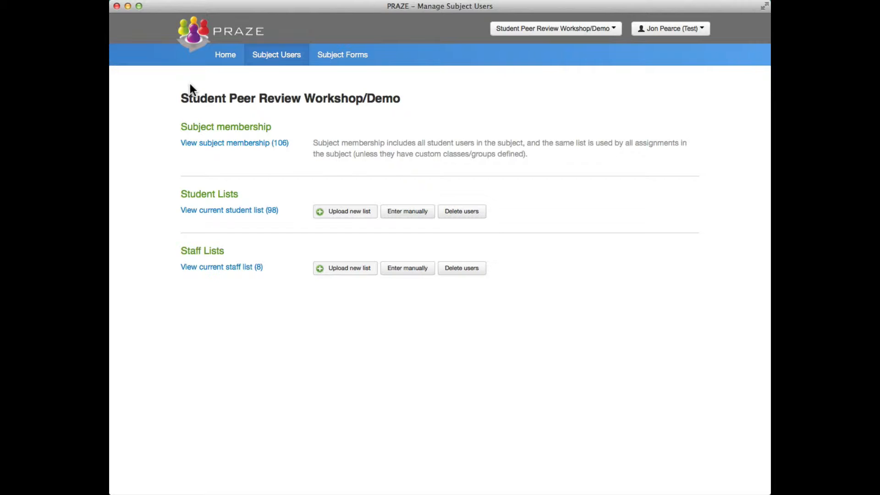
- Return to the assignments dashboard and open the Climate report assignment for editing
click(226, 55)
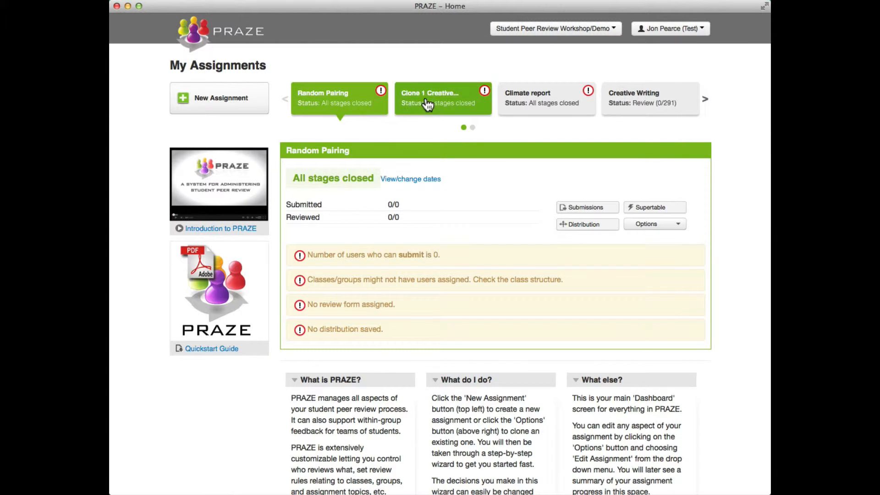
click(541, 94)
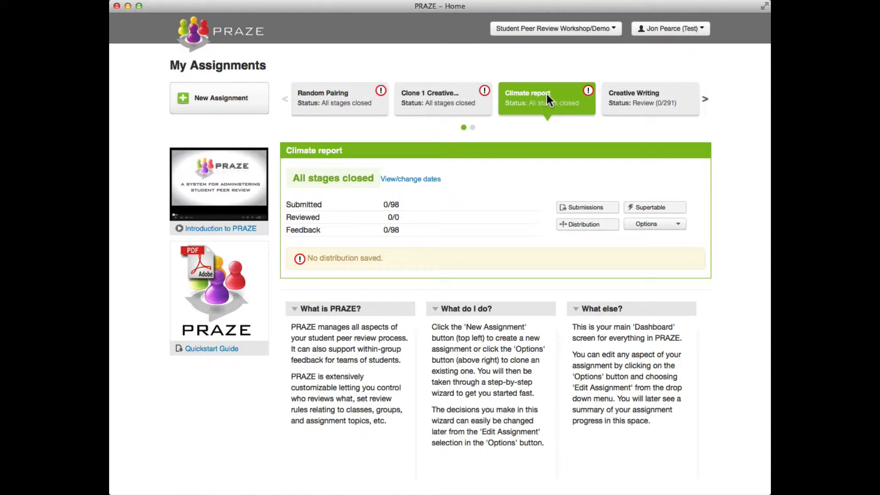
click(650, 224)
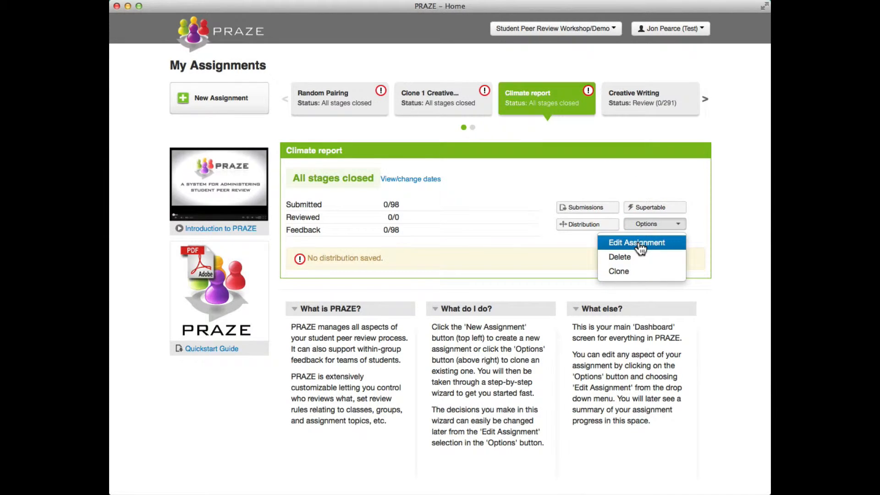
click(638, 241)
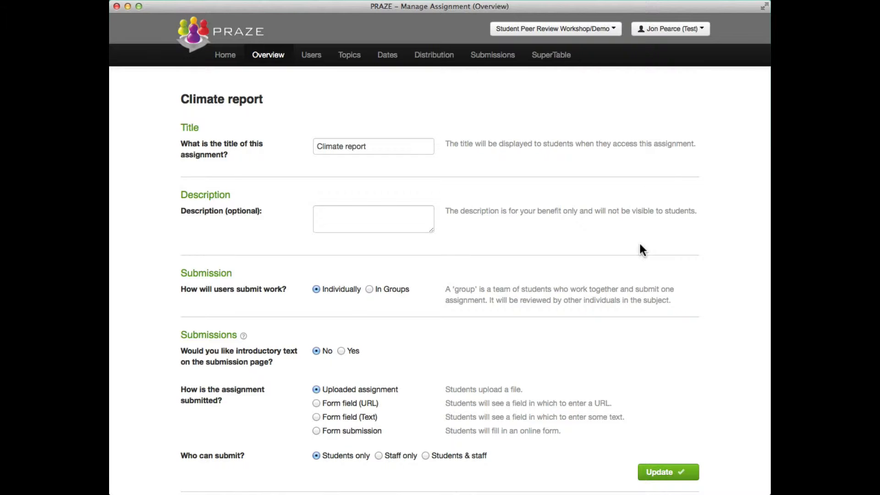
- Review the Climate report's overview settings for submissions, reviews, distribution rules and feedback
drag(640, 244, 635, 215)
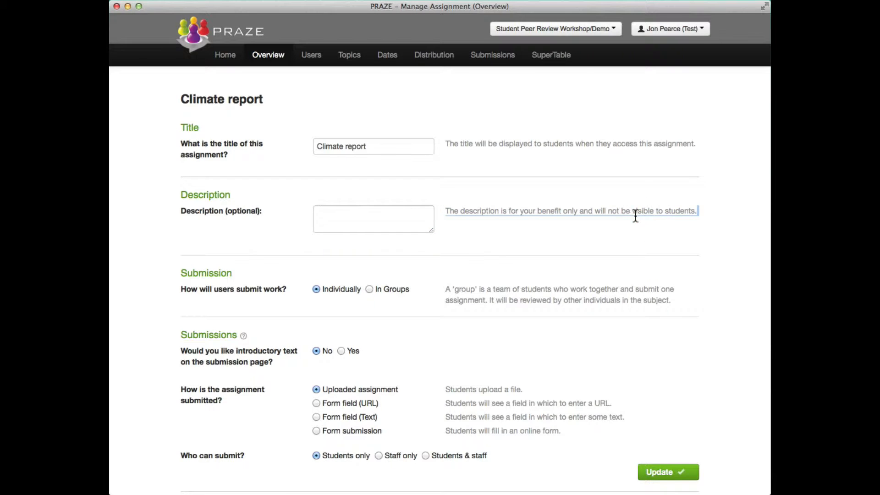
scroll(635, 215, down, 1)
scroll(635, 217, down, 10)
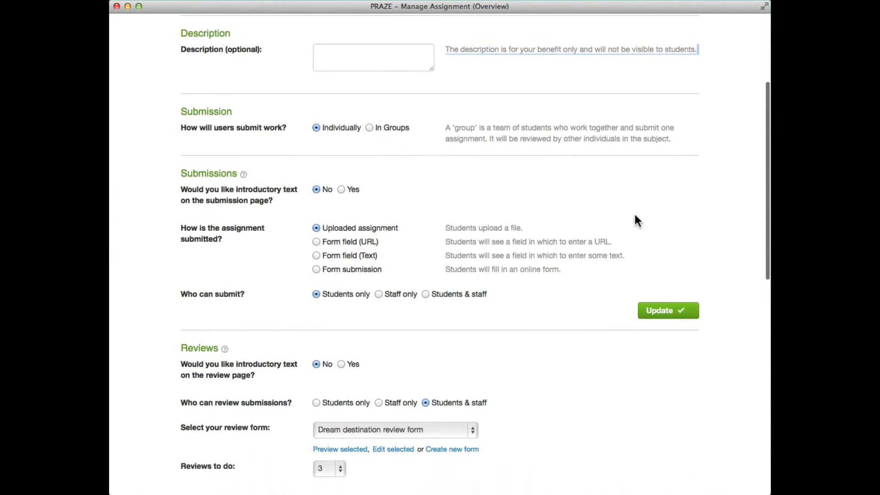
scroll(635, 214, down, 10)
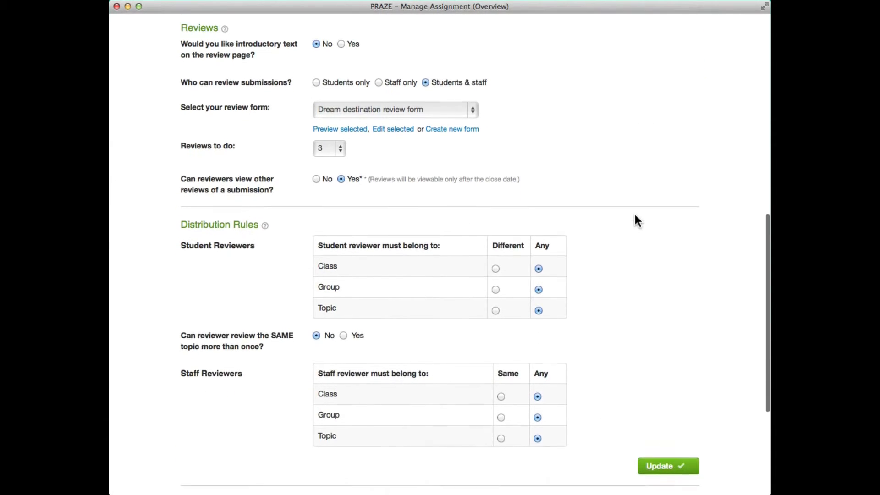
scroll(635, 216, down, 7)
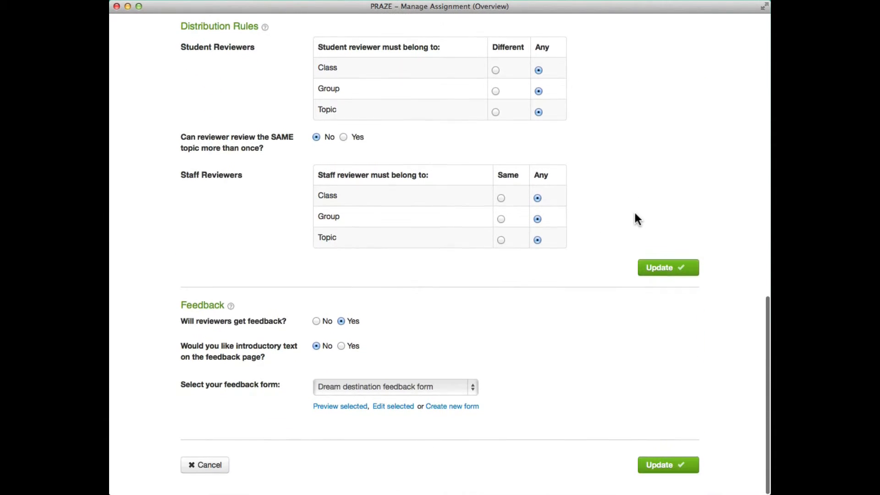
scroll(635, 216, up, 17)
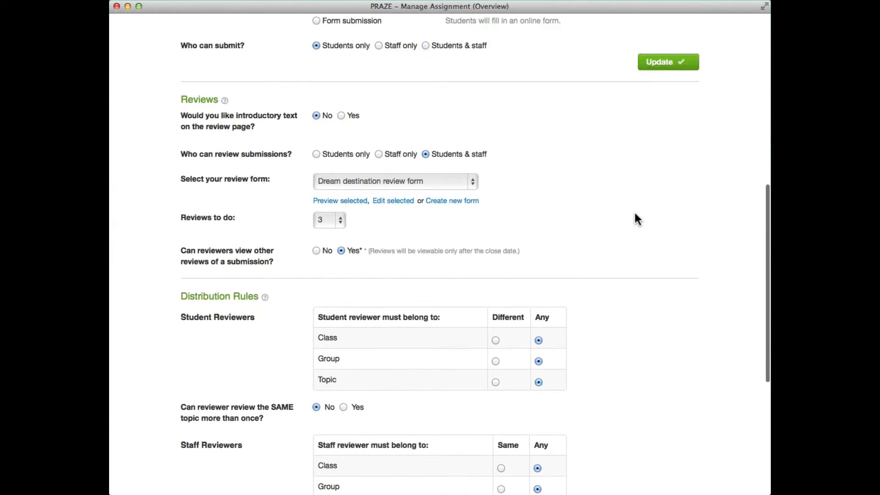
scroll(633, 210, up, 11)
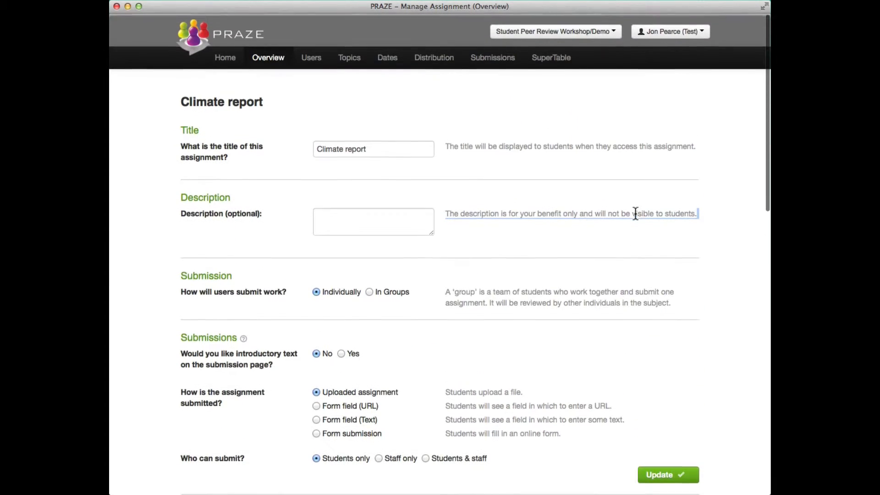
- Enable classes or groups for the Climate report's users and choose to enter them manually
click(312, 55)
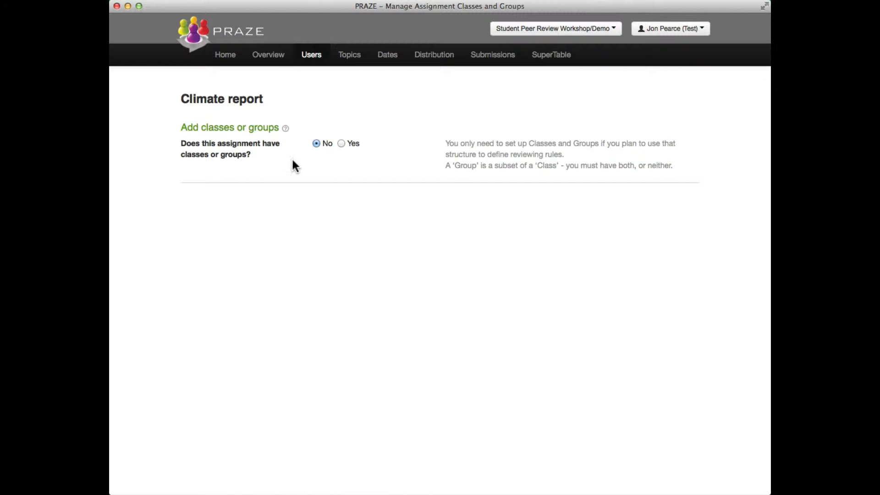
click(341, 144)
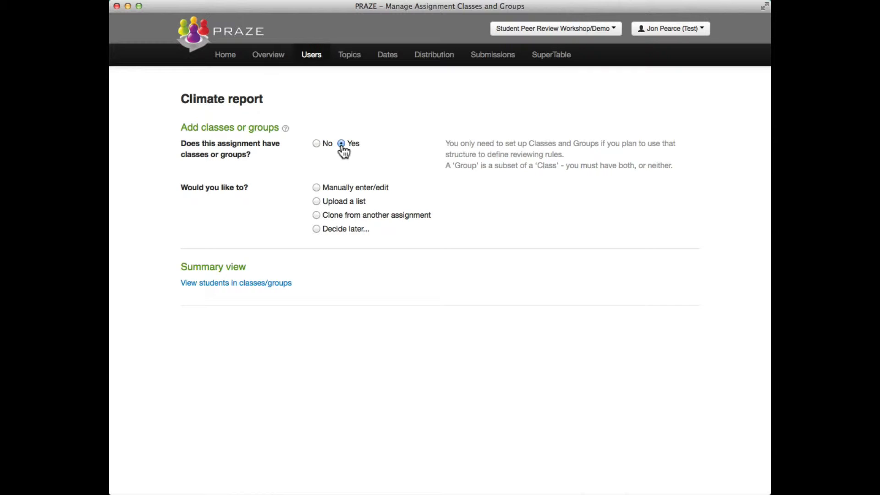
click(317, 188)
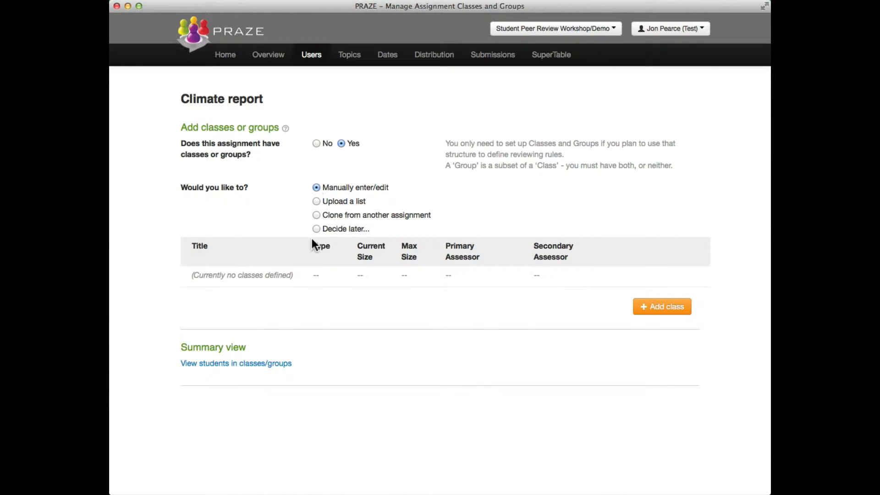
- Add a class titled "Class 1" with a maximum size of 30
click(665, 308)
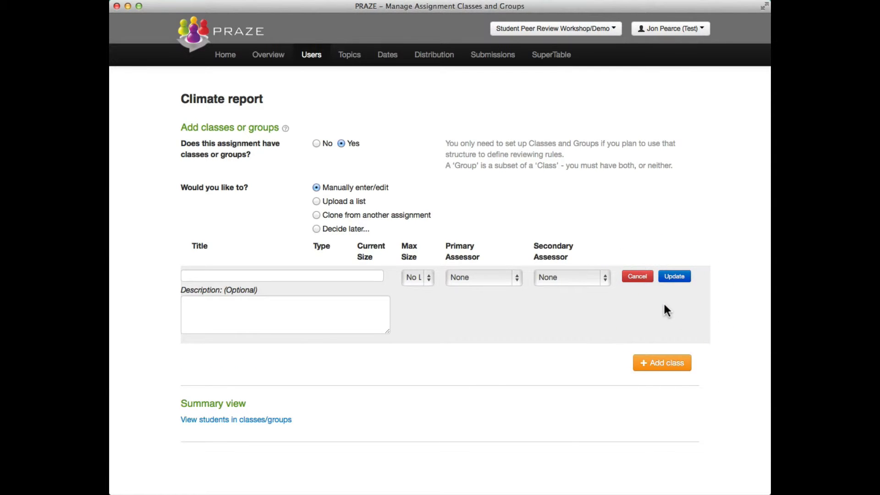
click(282, 275)
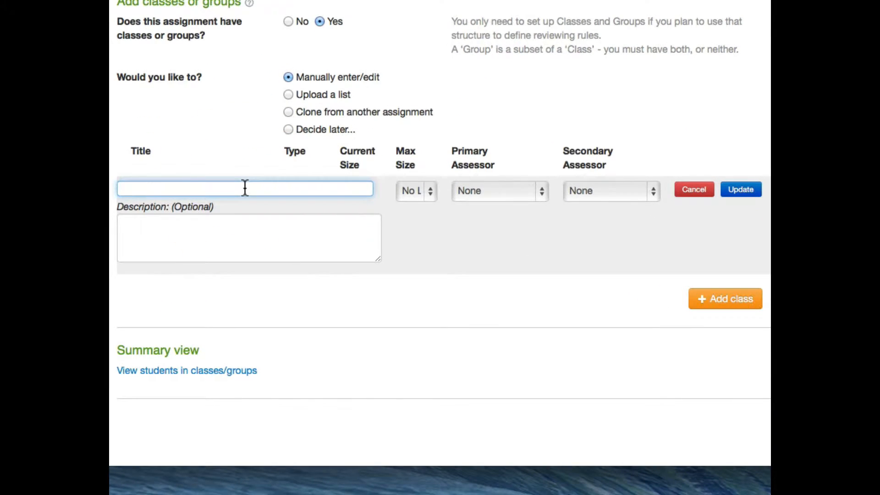
text(Class 1)
click(428, 190)
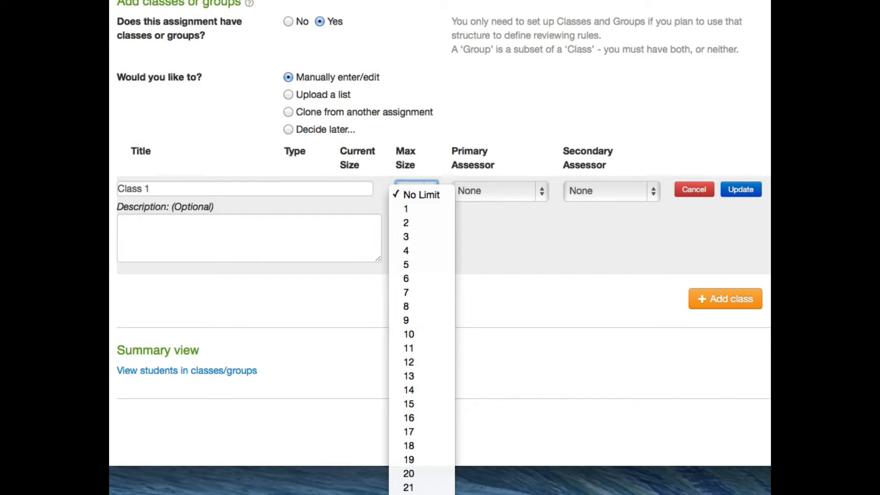
click(409, 494)
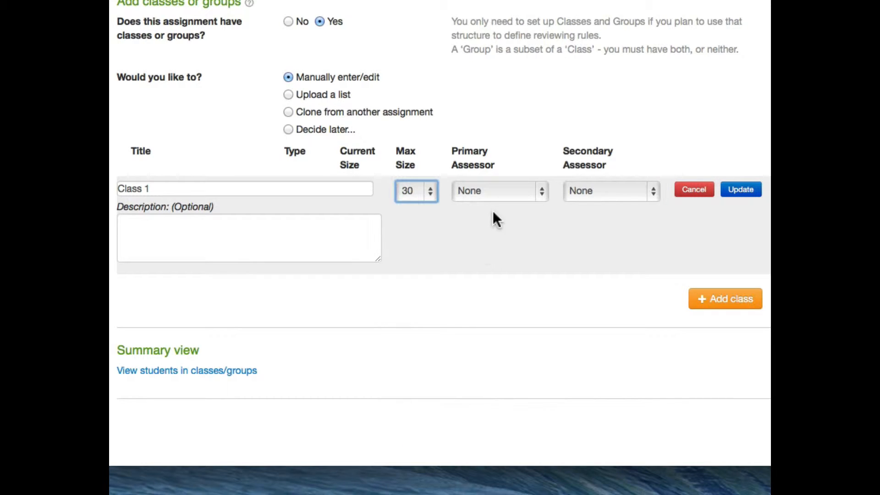
- Assign two different staff members as Class 1's primary and secondary assessors, leave the description empty and save the class
click(529, 191)
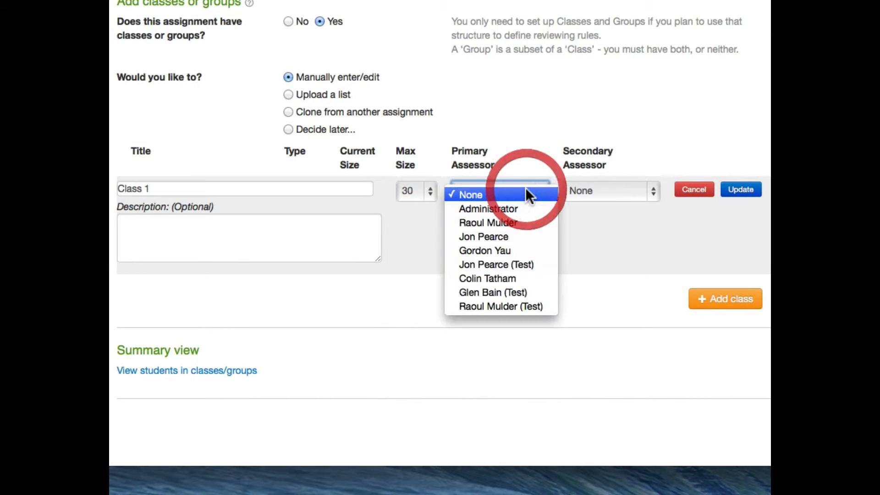
click(486, 236)
click(636, 191)
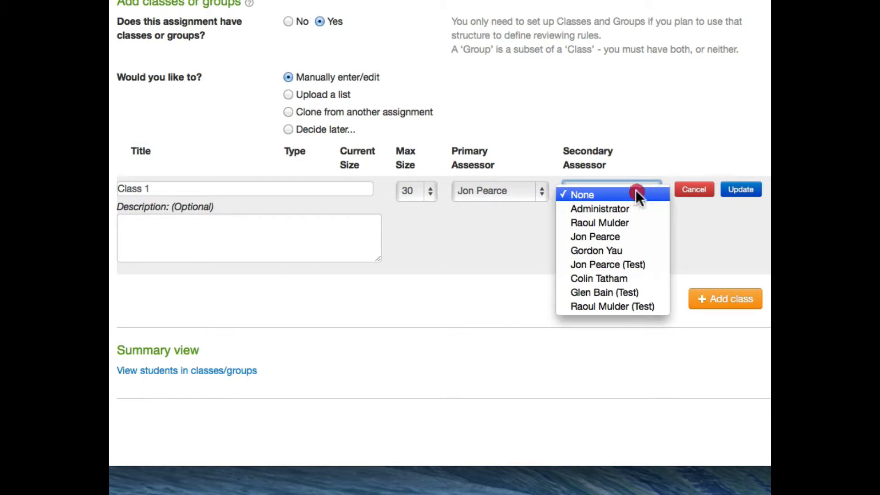
click(630, 218)
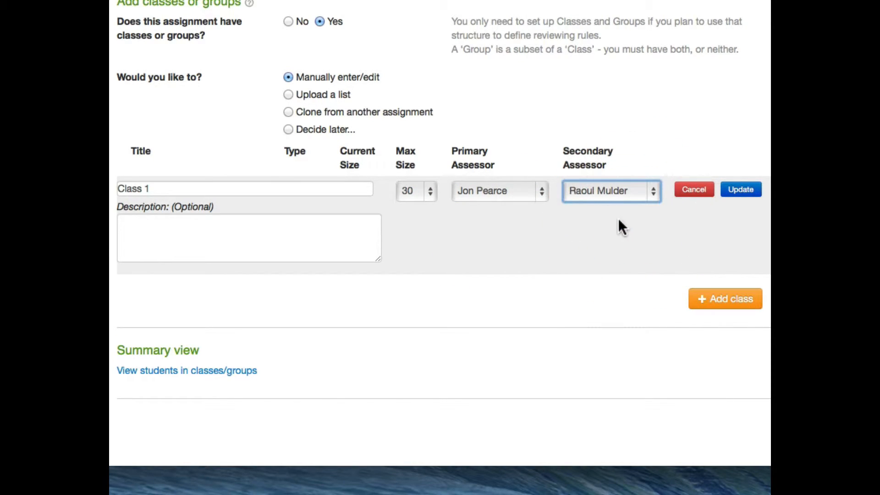
click(334, 230)
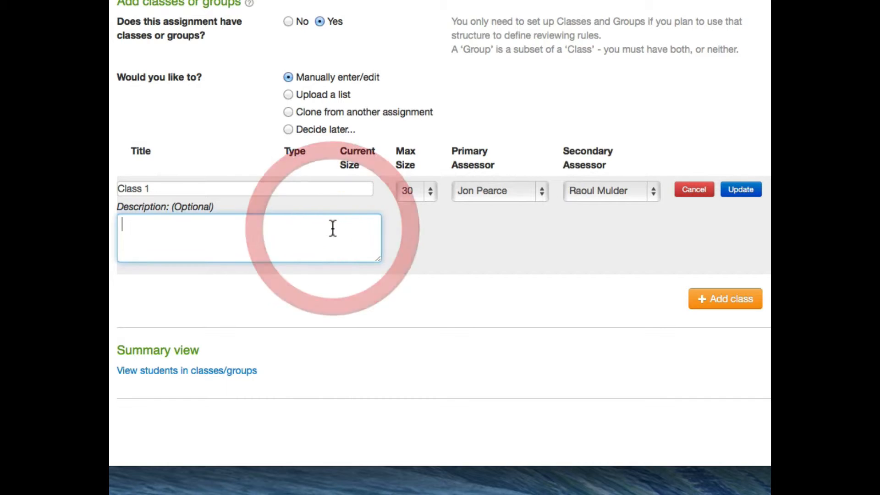
click(739, 190)
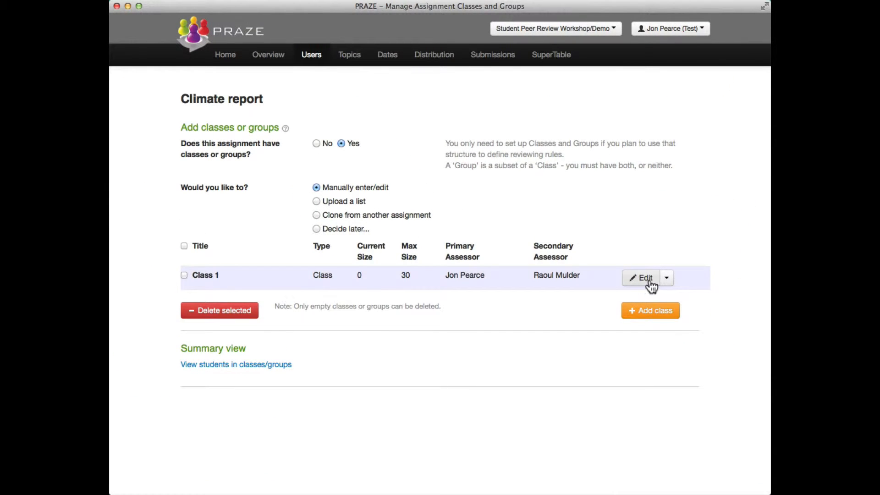
- Add a group titled "Team 2" under Class 1 with a maximum size of 5
click(667, 281)
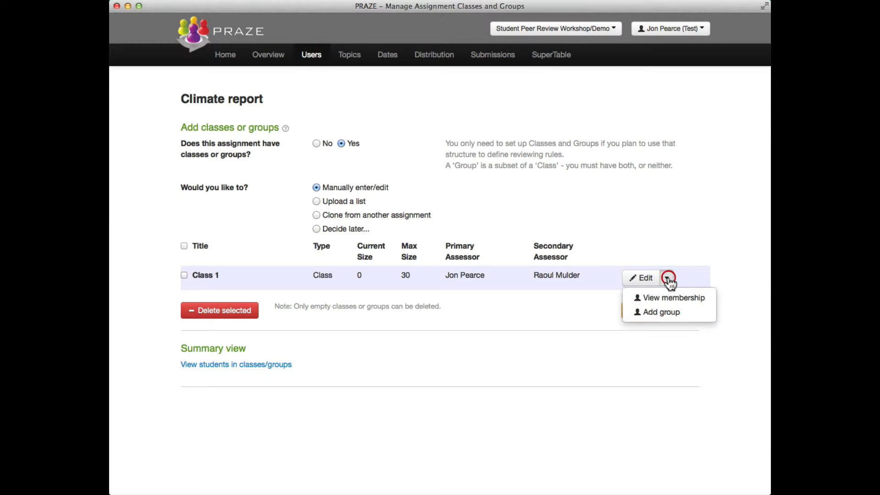
click(656, 314)
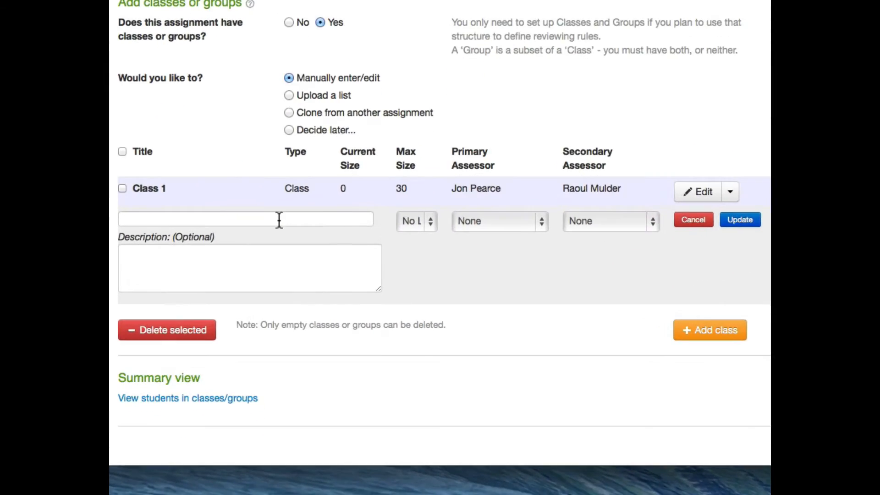
click(308, 300)
text(Team 2)
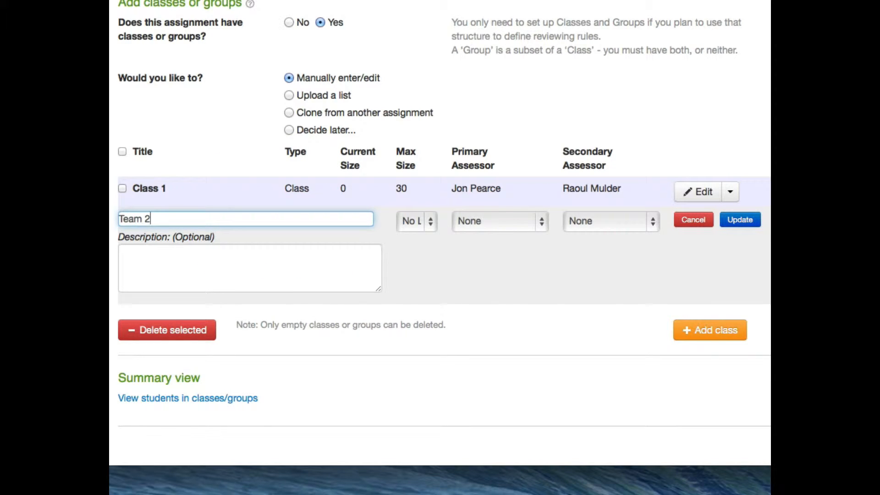
click(428, 220)
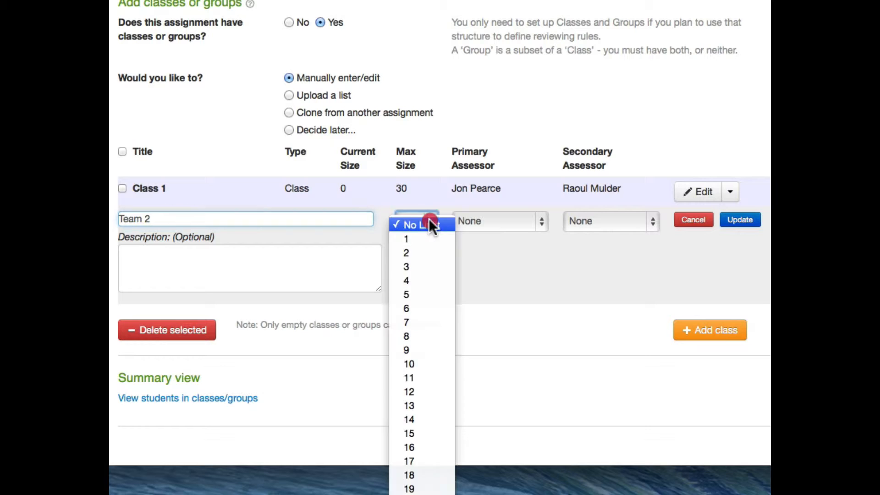
click(417, 295)
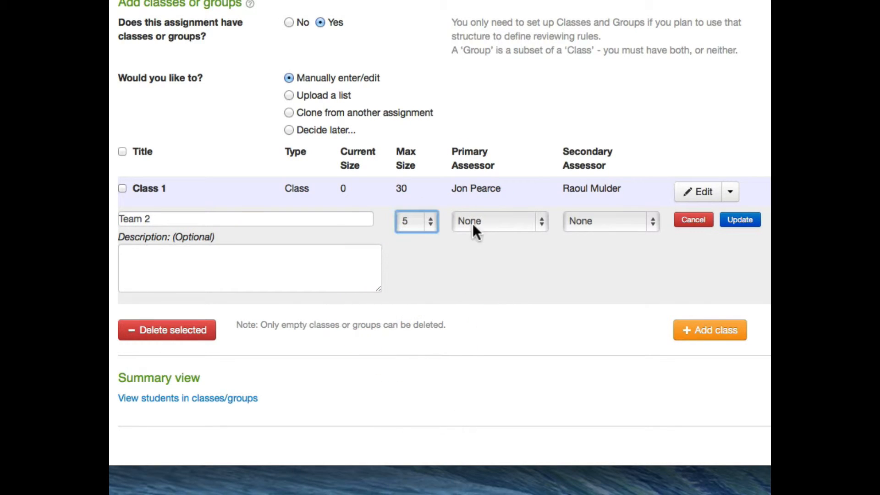
- Assign Team 2 the same primary and secondary assessors as Class 1 and save the group
click(539, 229)
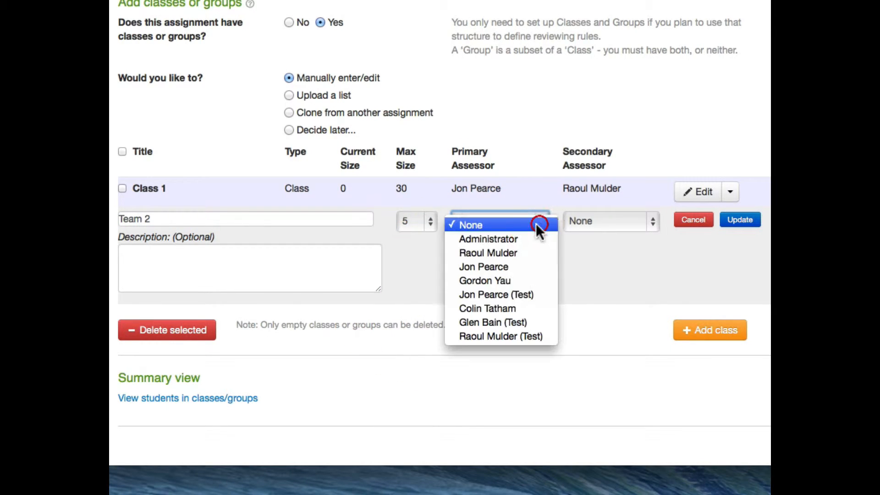
click(500, 266)
click(615, 229)
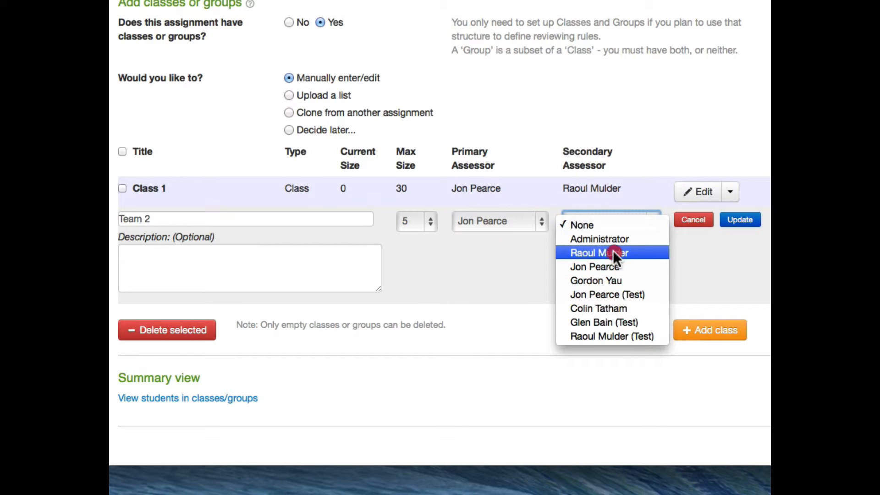
click(613, 251)
click(739, 220)
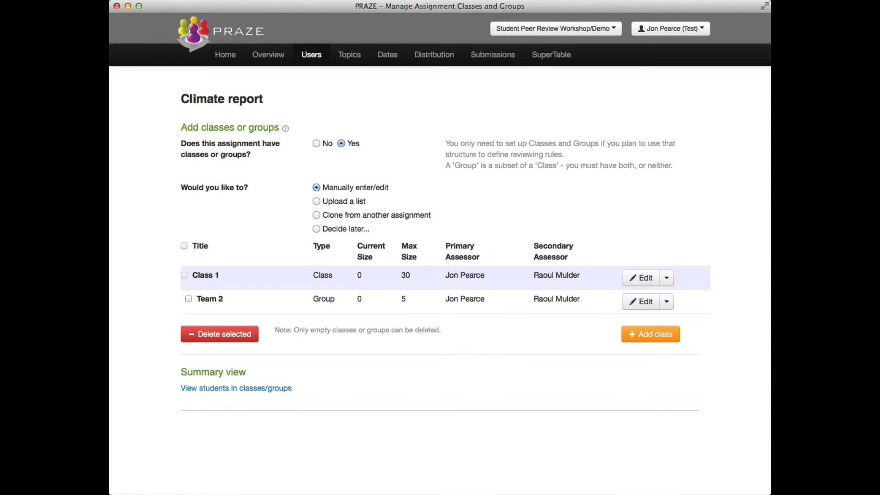
- Add the first 19 available students to Class 1, save the membership and close its window
click(666, 278)
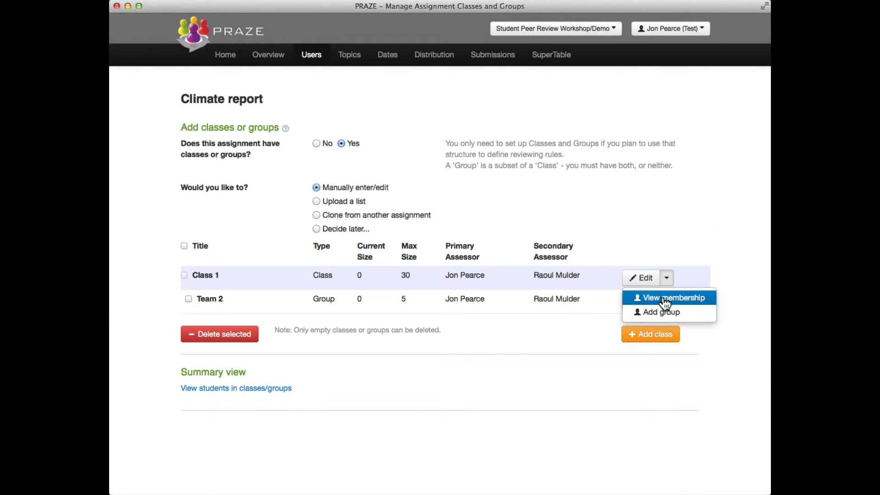
click(666, 299)
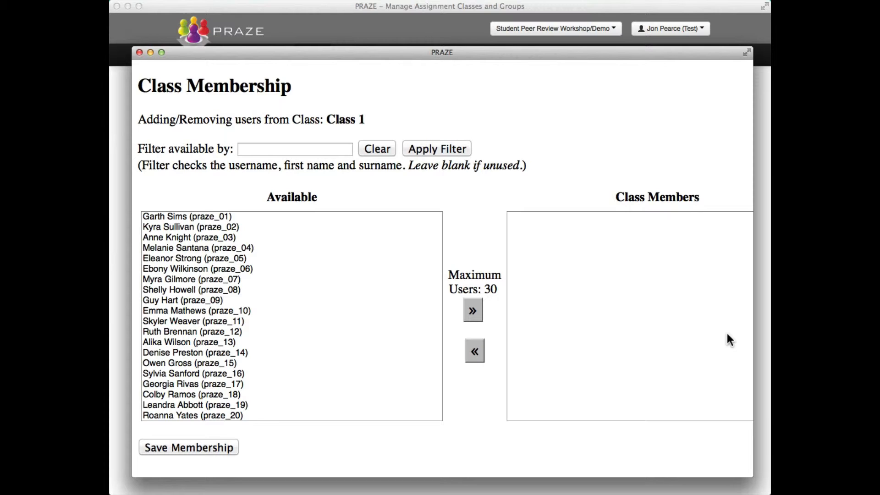
click(192, 217)
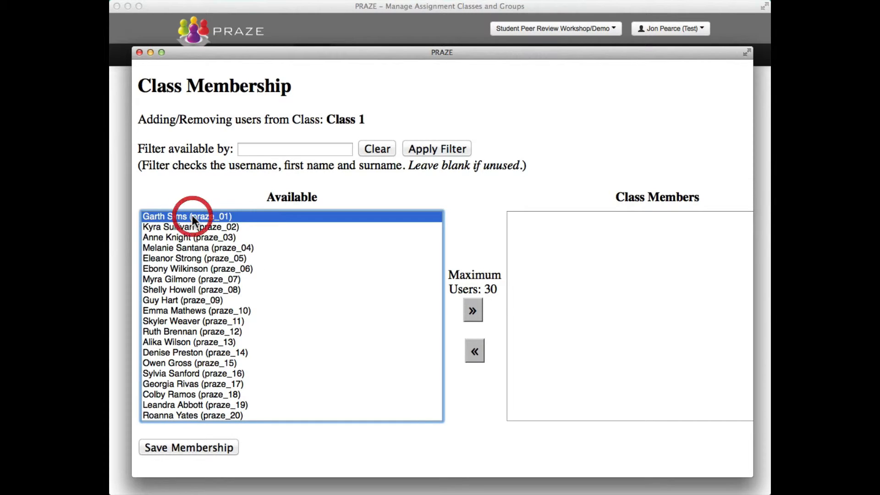
shift+click(171, 405)
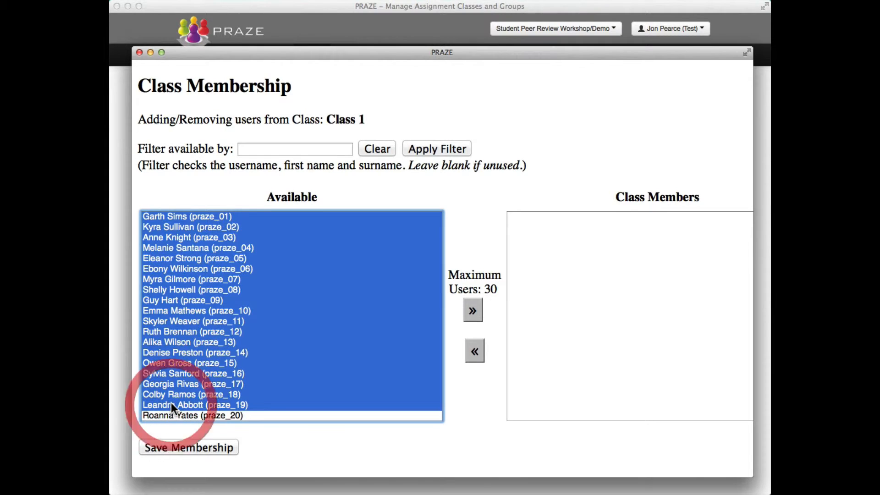
click(472, 310)
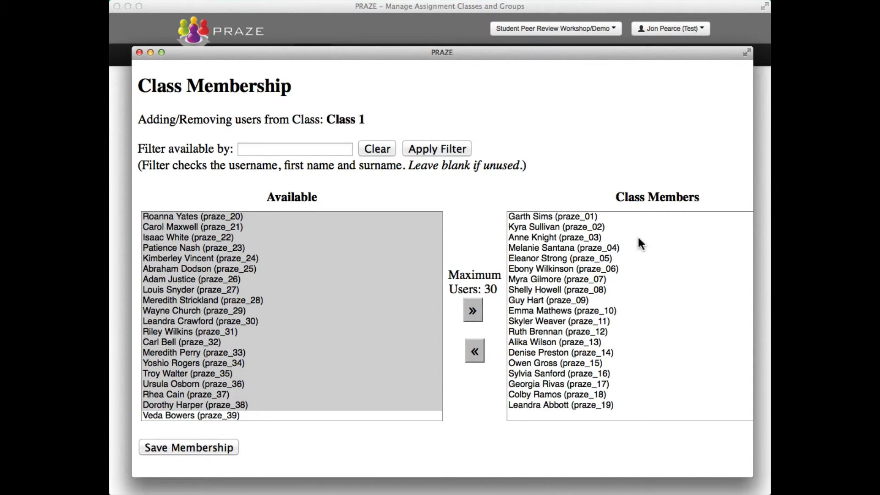
click(184, 444)
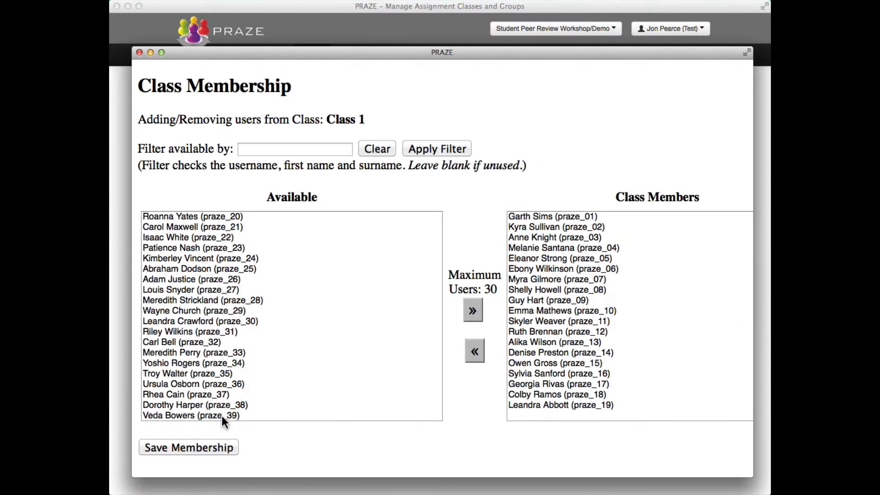
click(139, 51)
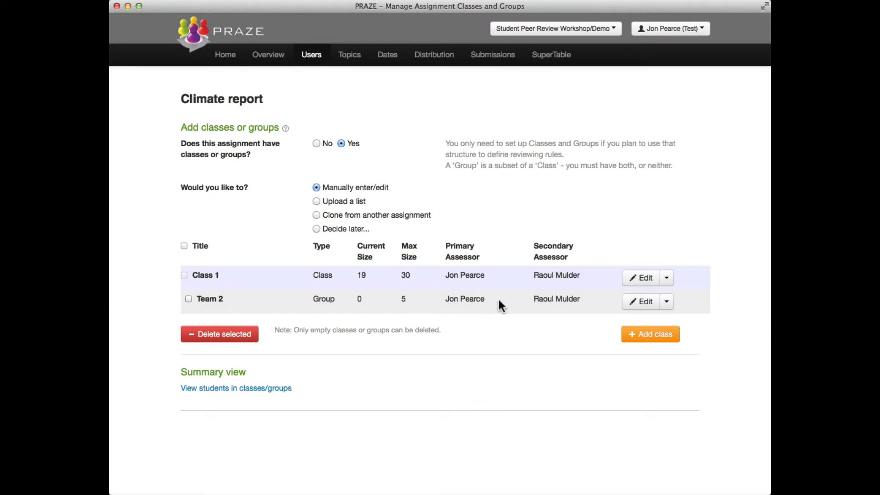
- Add the first five available students to the Team 2 group, save the membership and close its window
click(667, 302)
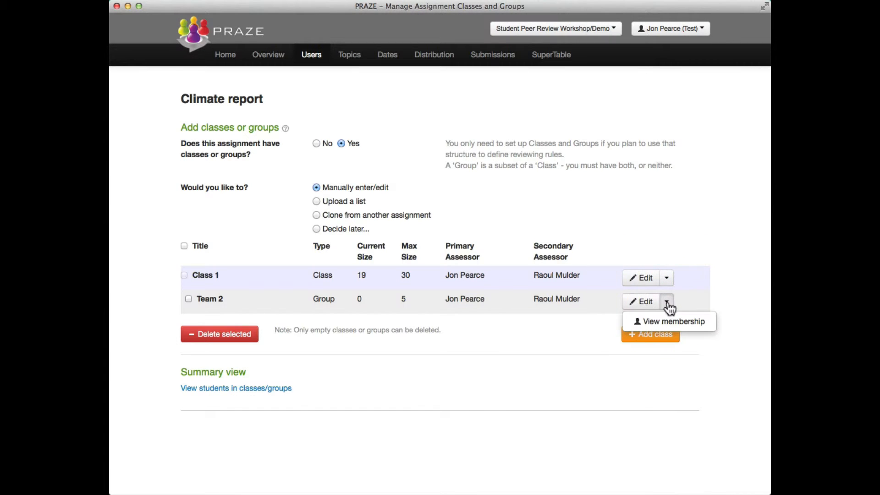
click(662, 320)
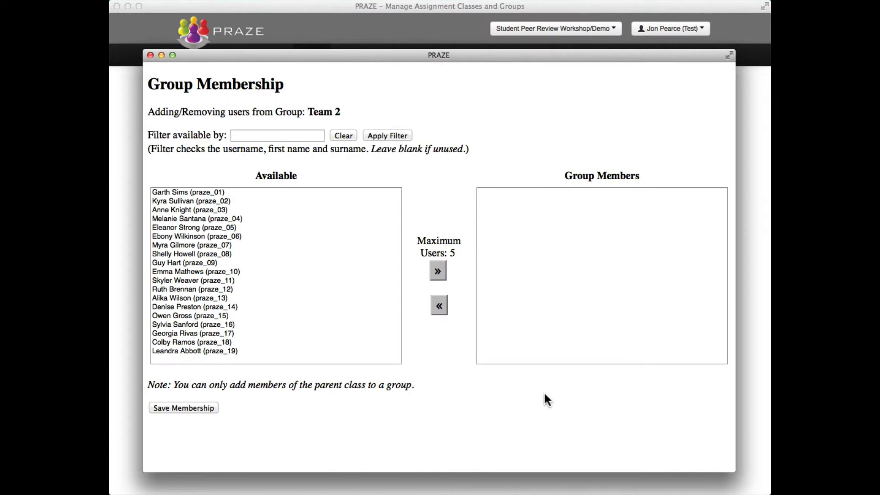
click(219, 191)
shift+click(219, 227)
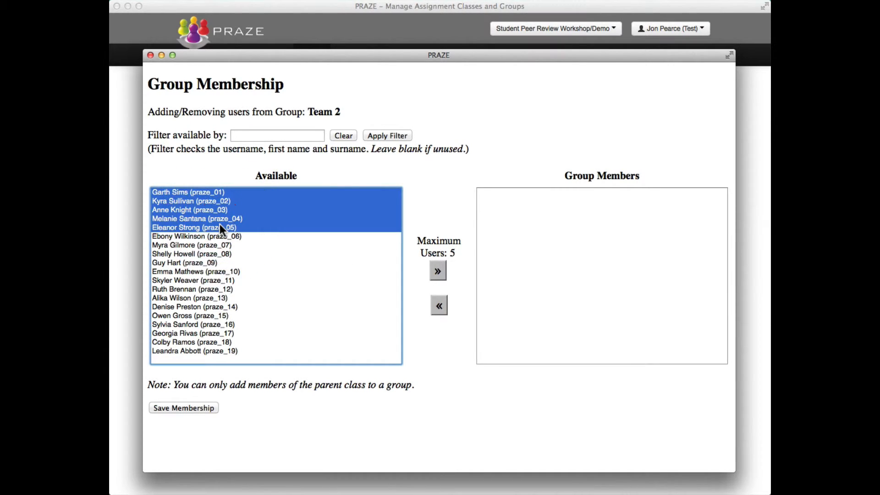
click(434, 271)
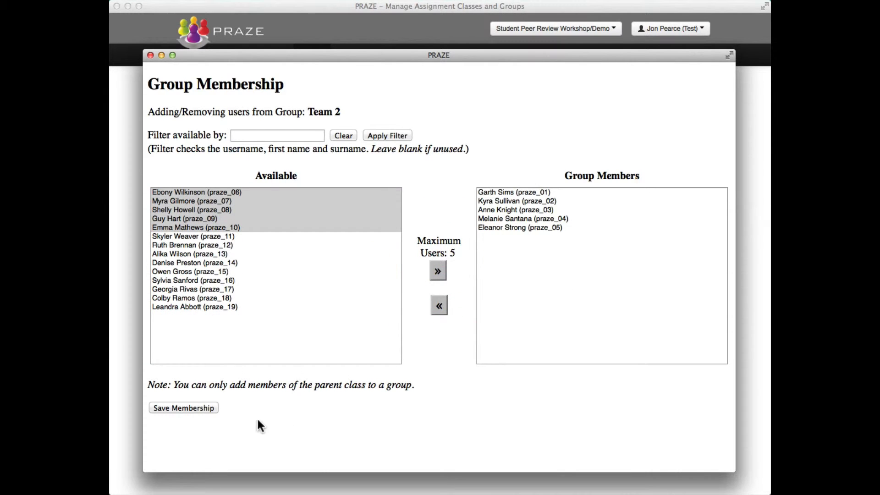
click(201, 408)
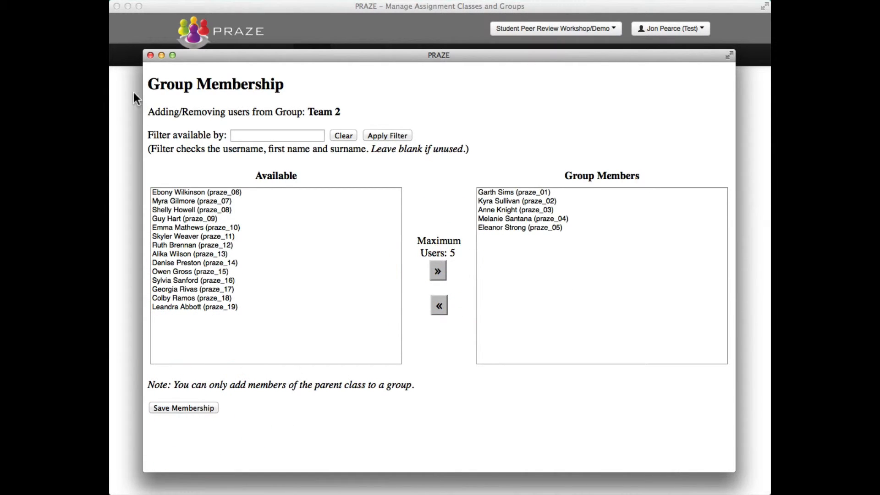
click(151, 56)
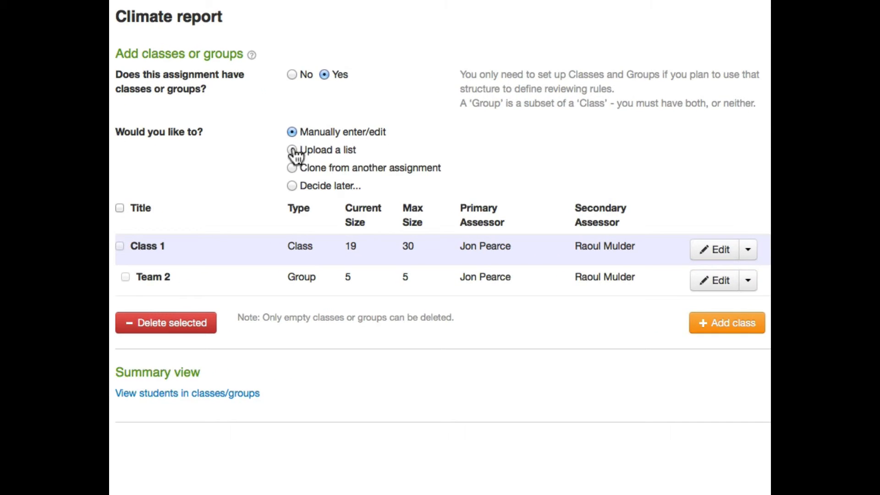
- Switch the class and group setup to uploading a list and highlight the required Username, Class Name, Group Name format
click(292, 150)
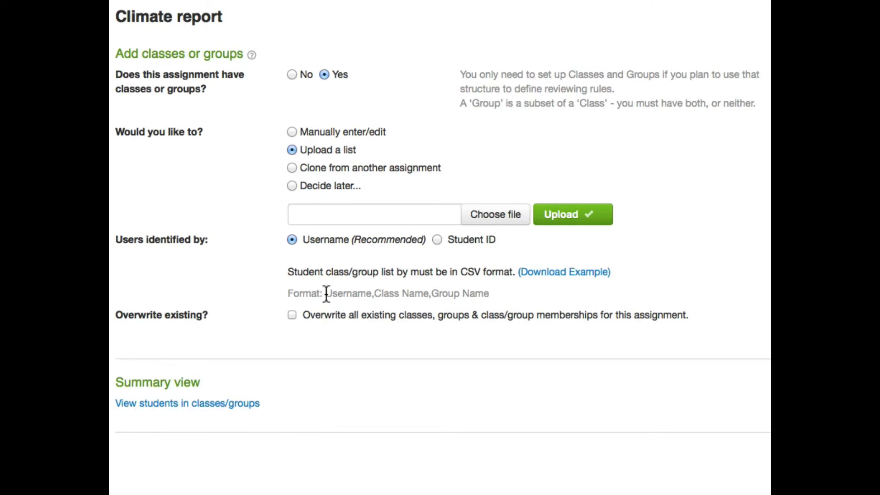
drag(326, 294, 495, 296)
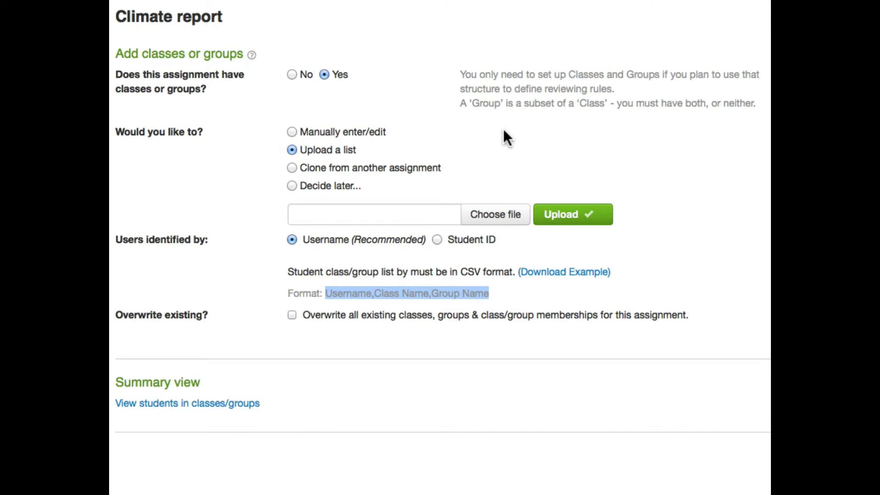
- Switch to Excel, examine the usernames, tutorial classes and groups in Sample group allocation.csv, and close the file without saving
key(super+Tab)
key(super+Tab)
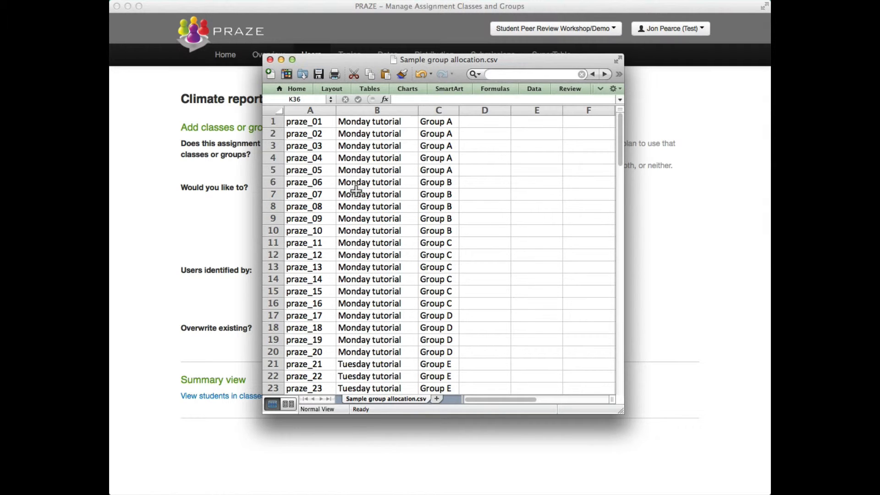
scroll(384, 372, down, 3)
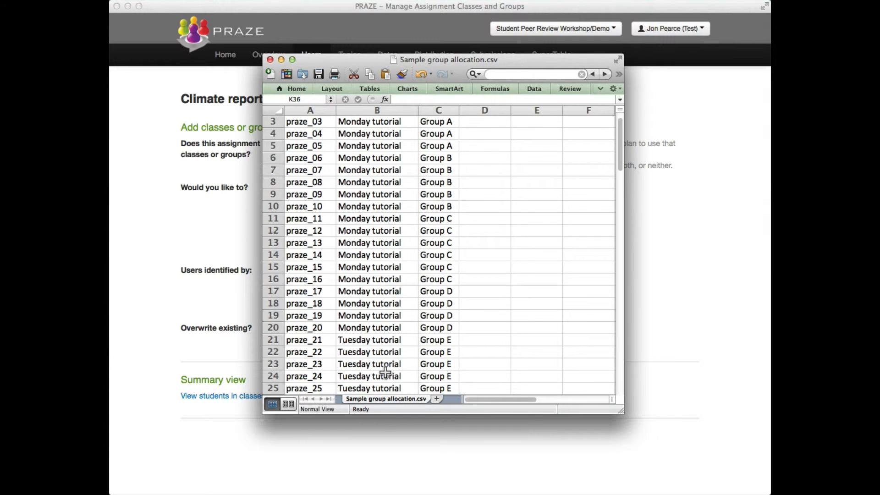
scroll(385, 372, down, 9)
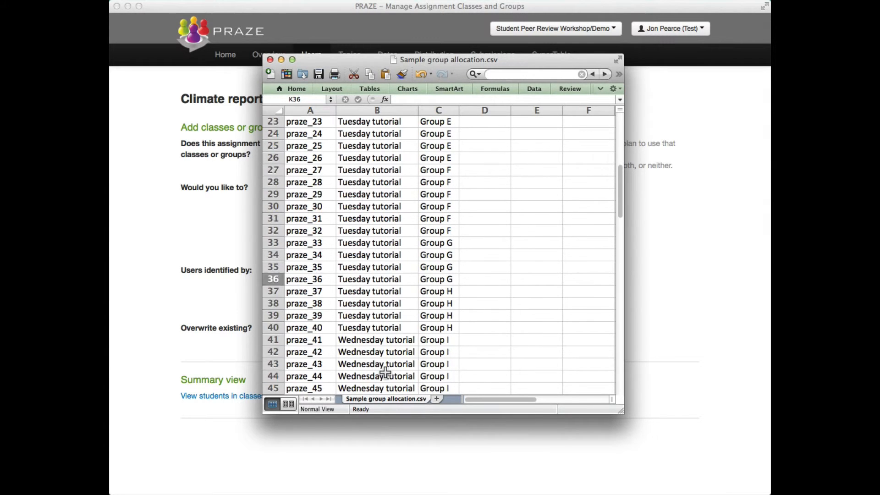
scroll(384, 334, up, 12)
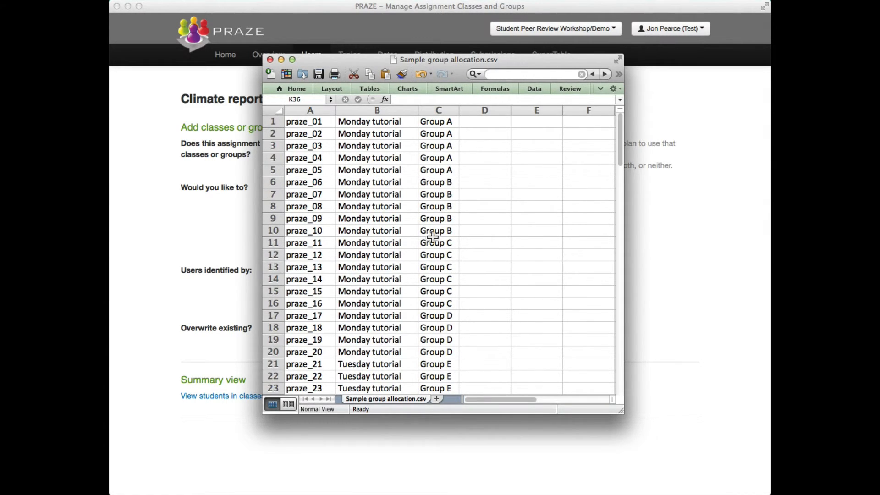
drag(452, 121, 442, 231)
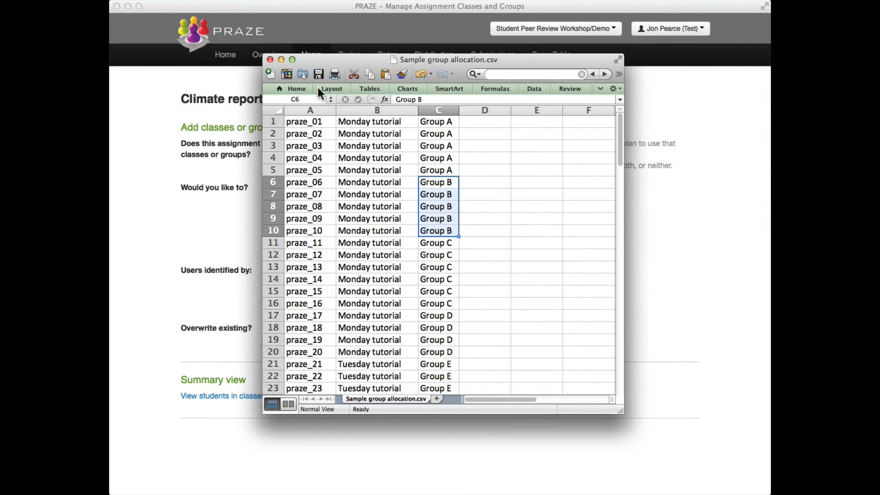
click(270, 60)
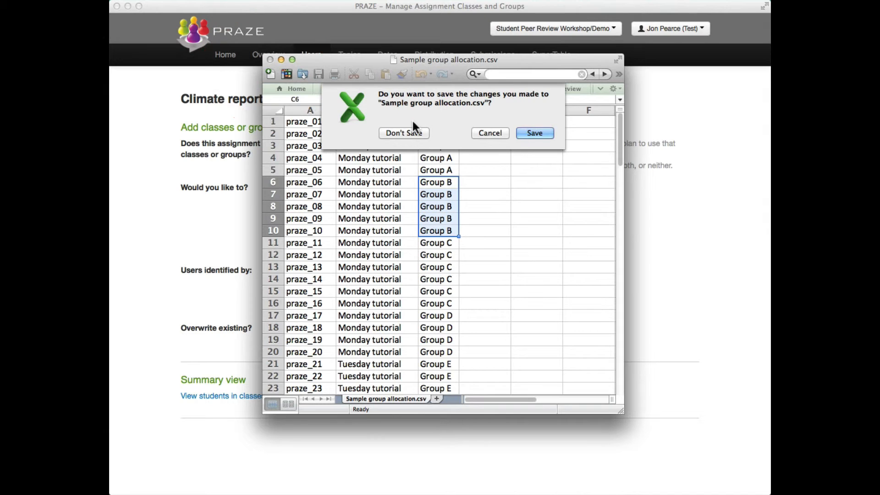
click(410, 133)
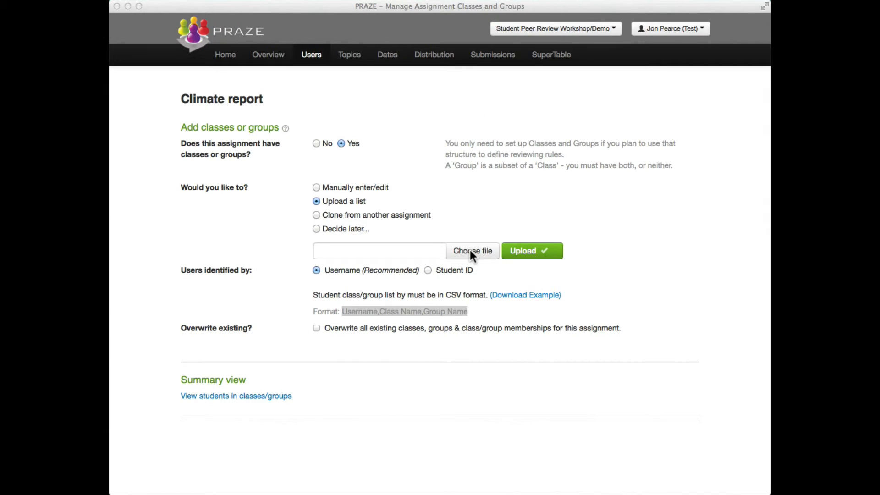
- Upload Sample group allocation.csv as the class and group list, identifying users by username without overwriting existing classes
click(470, 252)
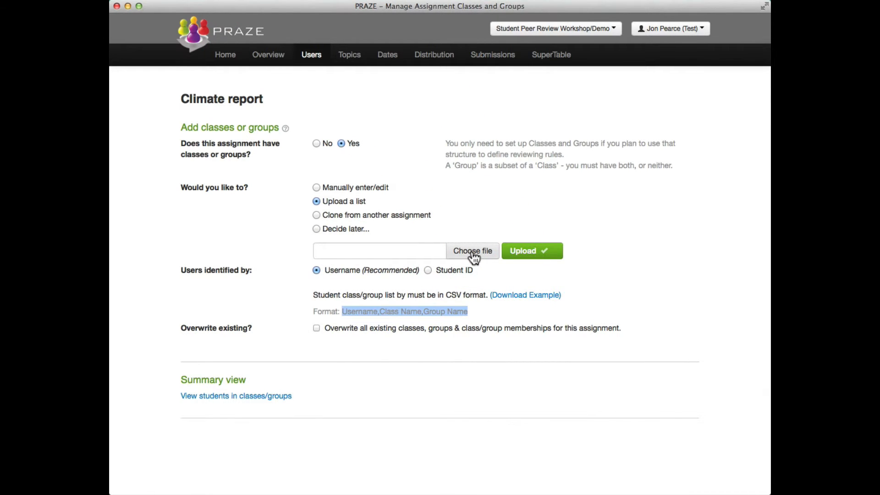
click(471, 251)
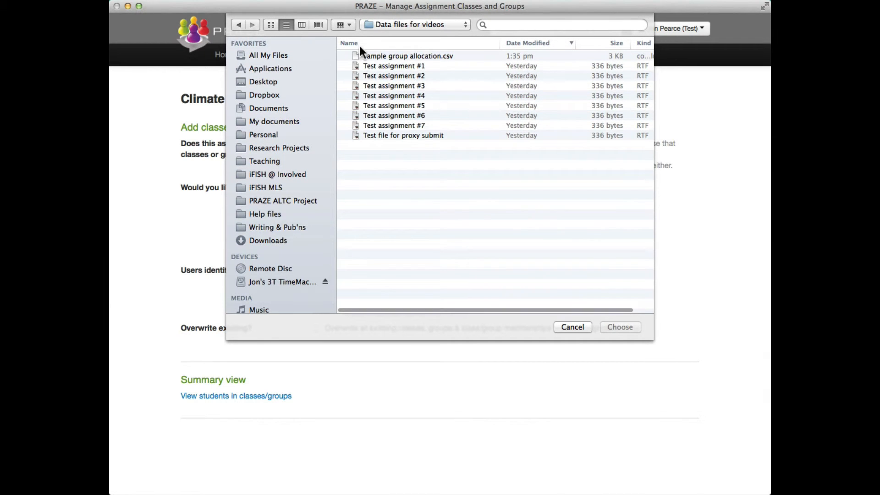
click(365, 57)
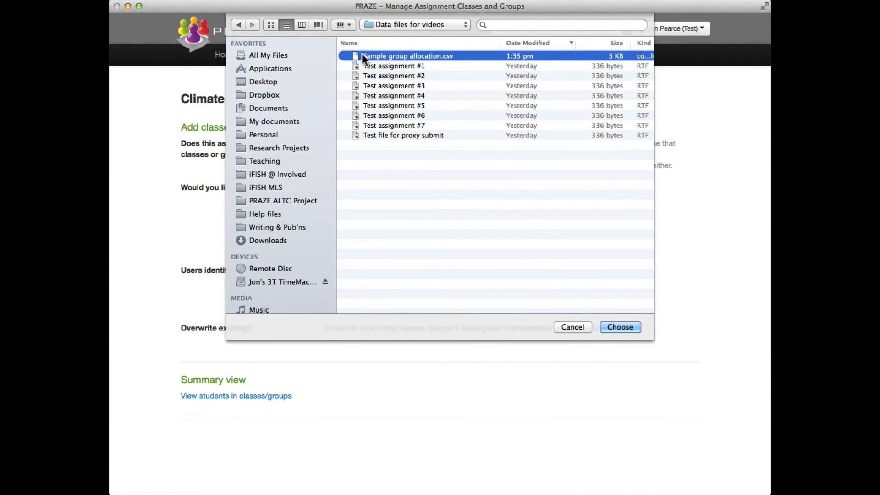
click(628, 328)
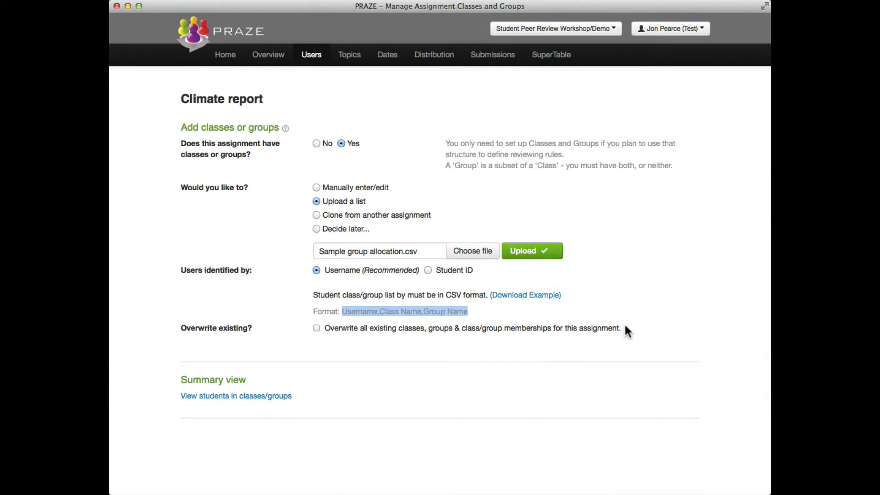
click(527, 254)
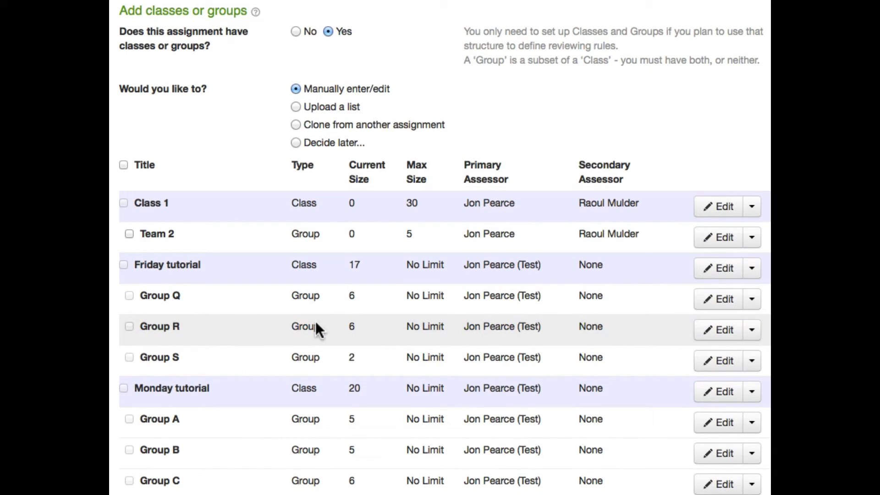
- Examine the class and group list created by the upload and check the additional action offered for Group S
scroll(315, 322, down, 3)
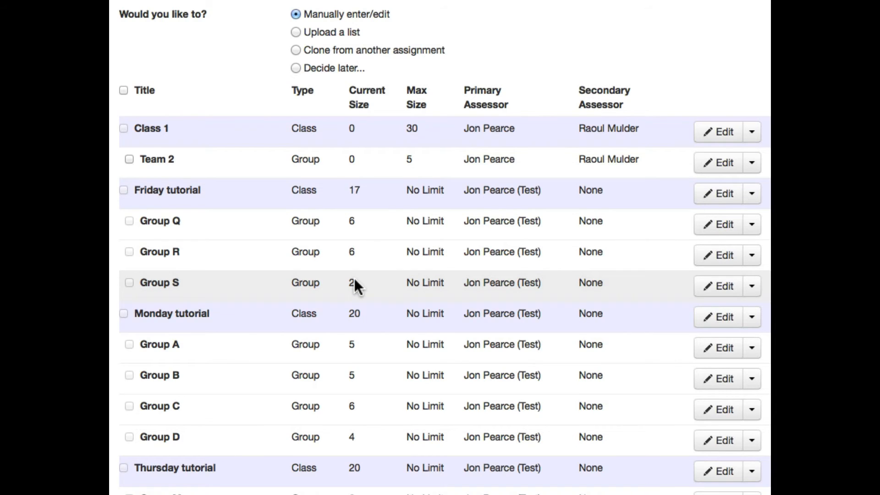
click(752, 286)
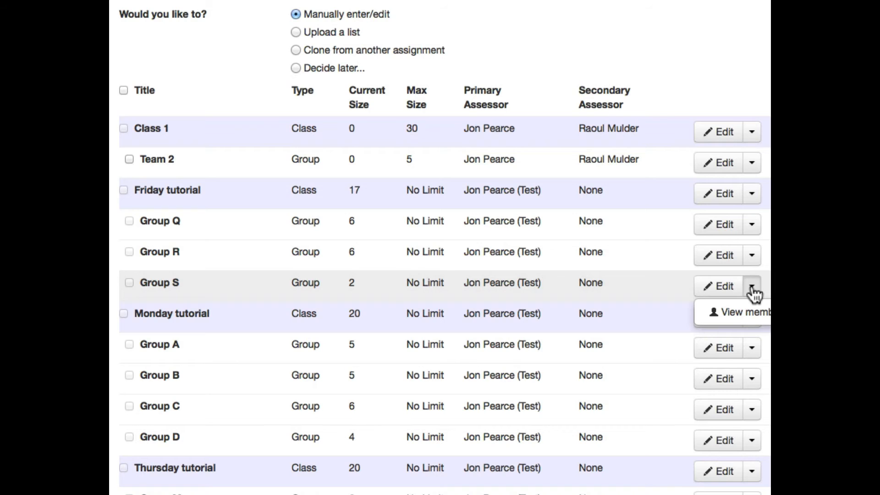
click(527, 40)
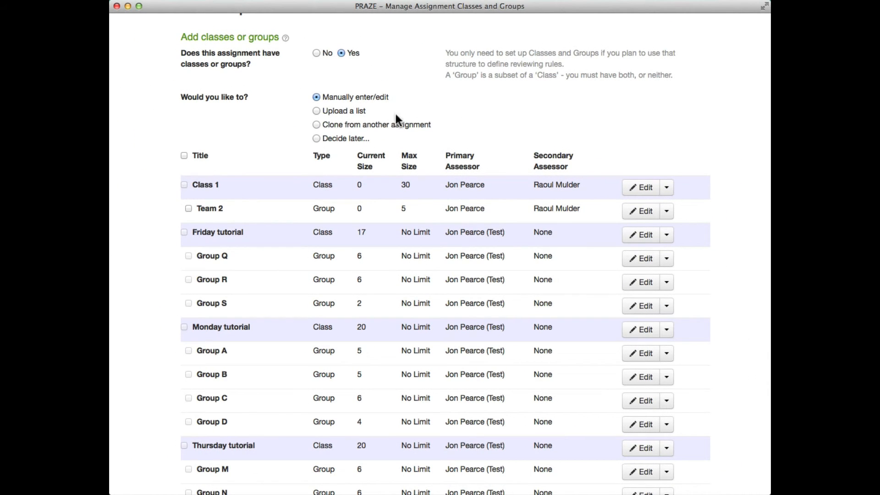
- Switch the class and group setup to cloning from another assignment and check the available source assignments, keeping Random Pairing
click(317, 126)
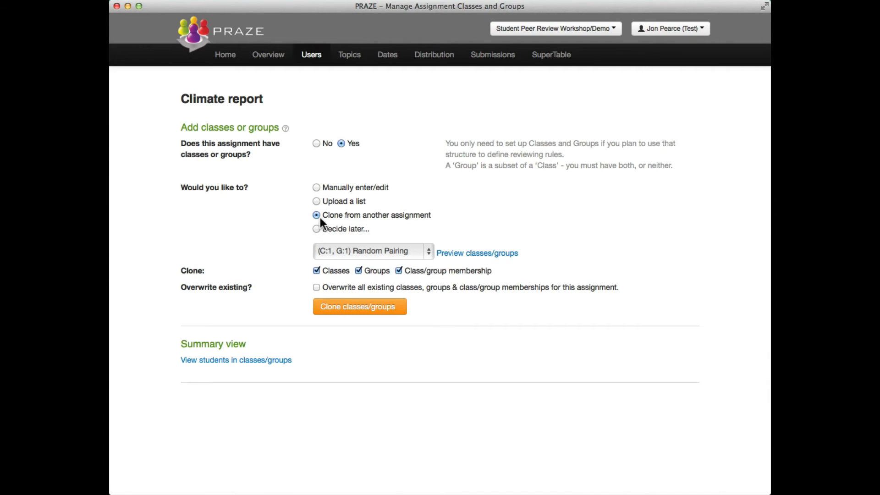
click(426, 250)
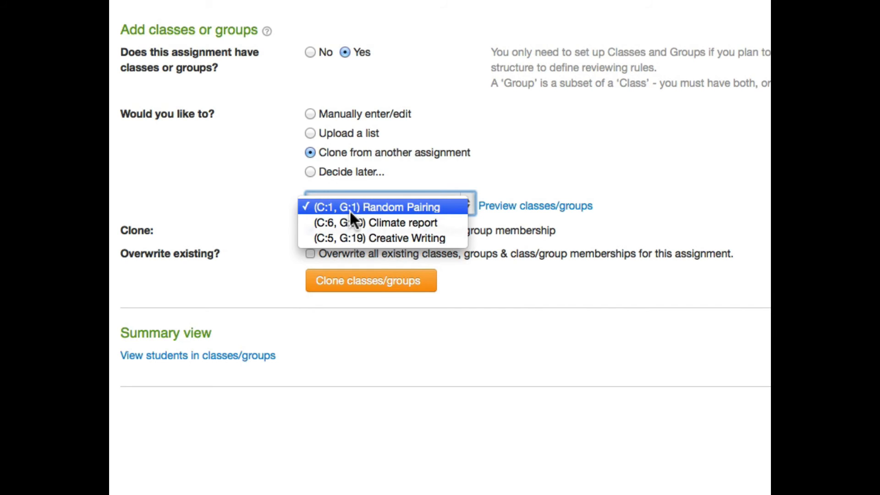
click(549, 161)
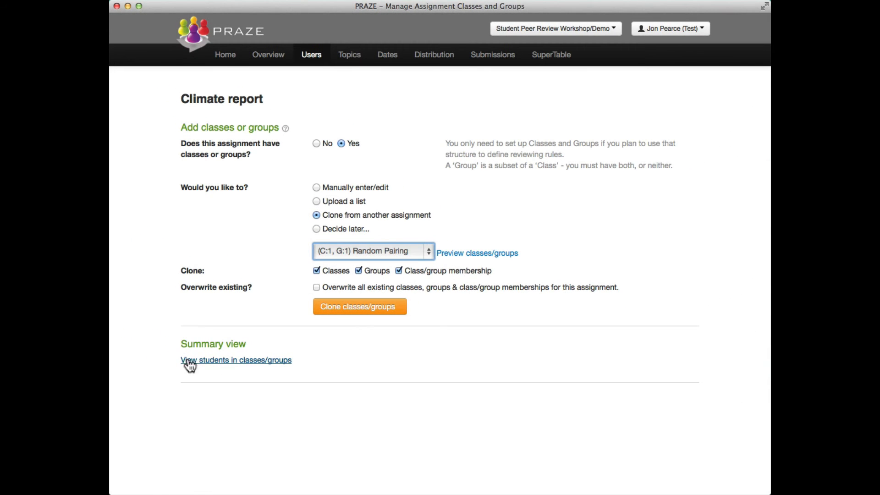
- Examine the summary of students in classes and groups, including those without a group, close its window and go to the home page
click(258, 362)
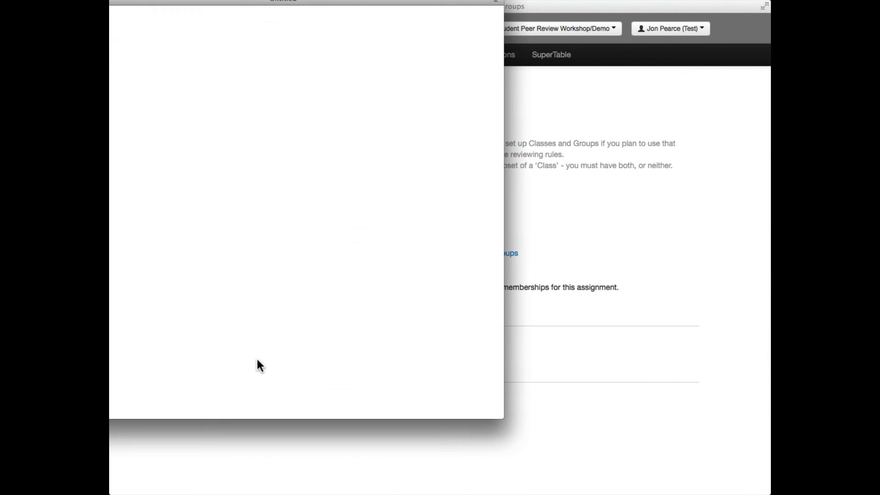
scroll(429, 296, down, 5)
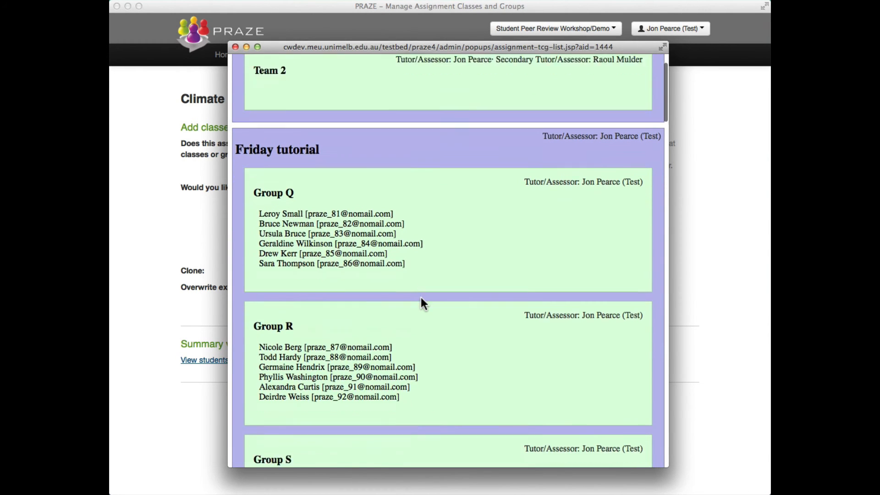
scroll(421, 298, down, 6)
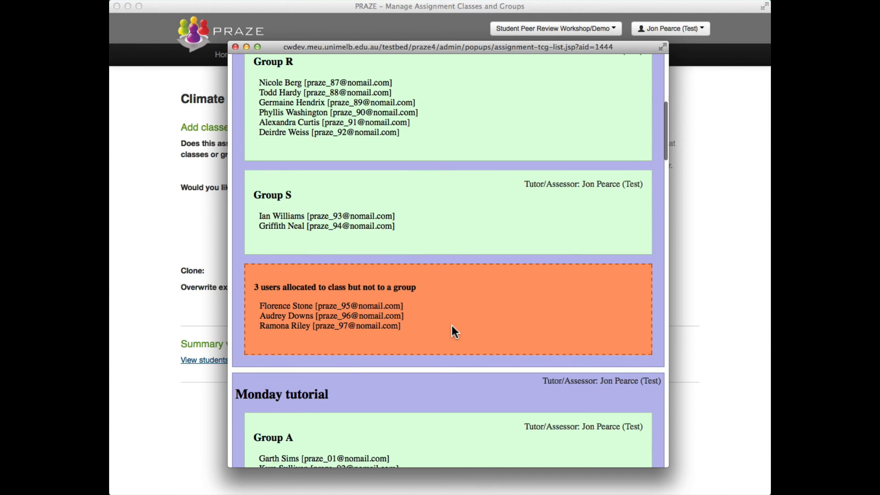
scroll(452, 327, down, 1)
scroll(452, 326, up, 5)
scroll(453, 330, up, 3)
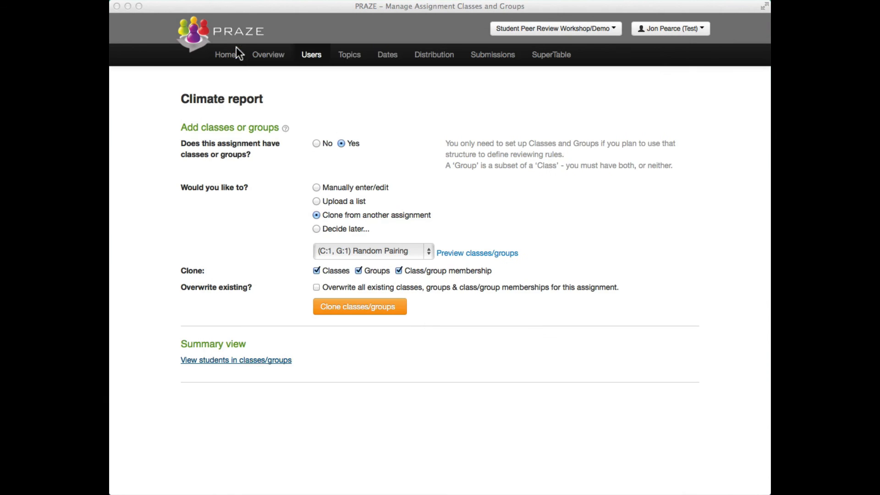
click(235, 47)
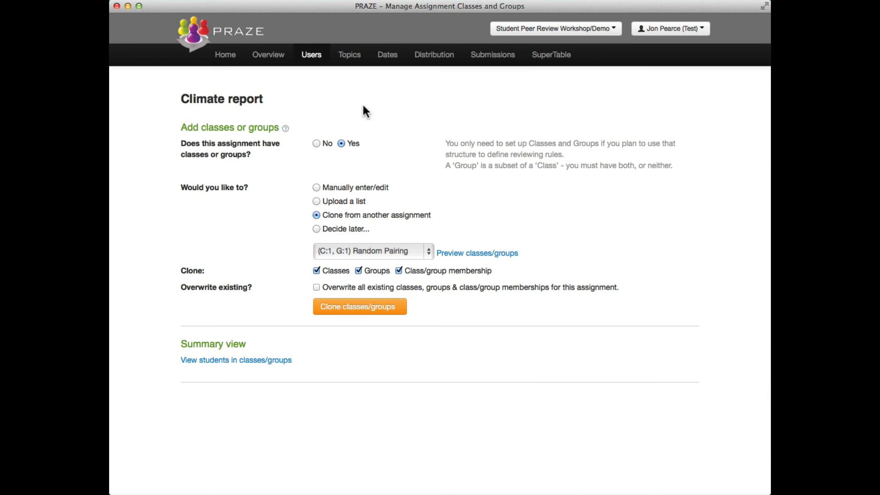
click(225, 55)
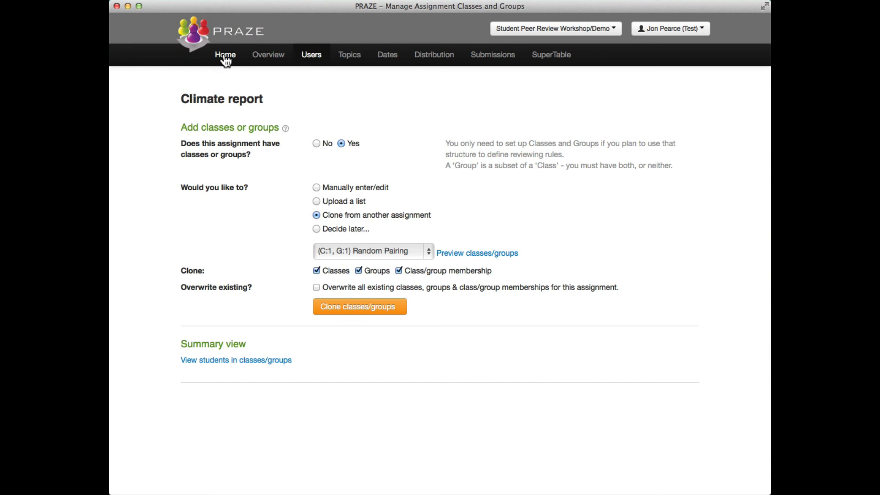